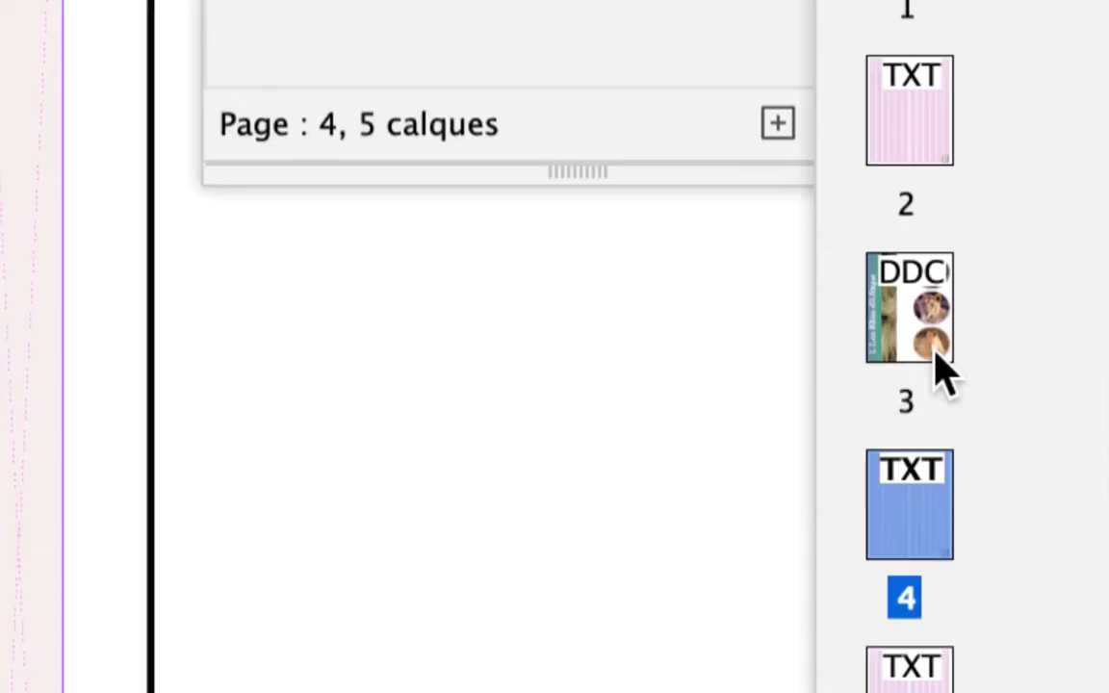
# - On page 4, lock the numérotation, images, fonds décoratifs and guide texte layers and make textes the active layer
pyautogui.click(935, 359)
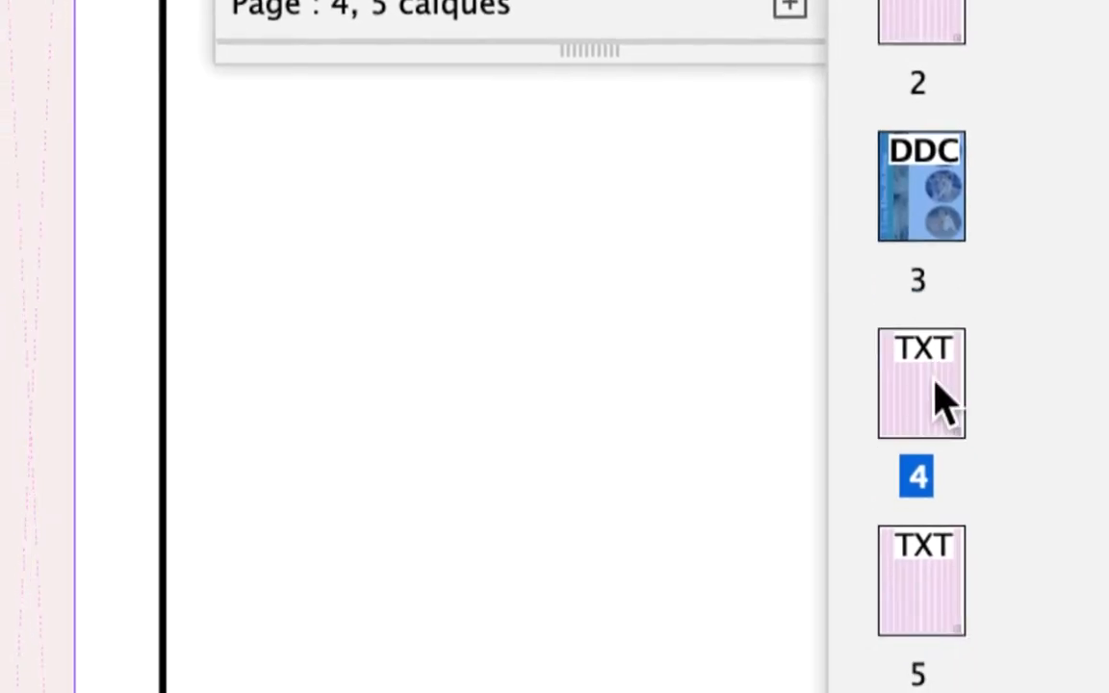
pyautogui.click(920, 501)
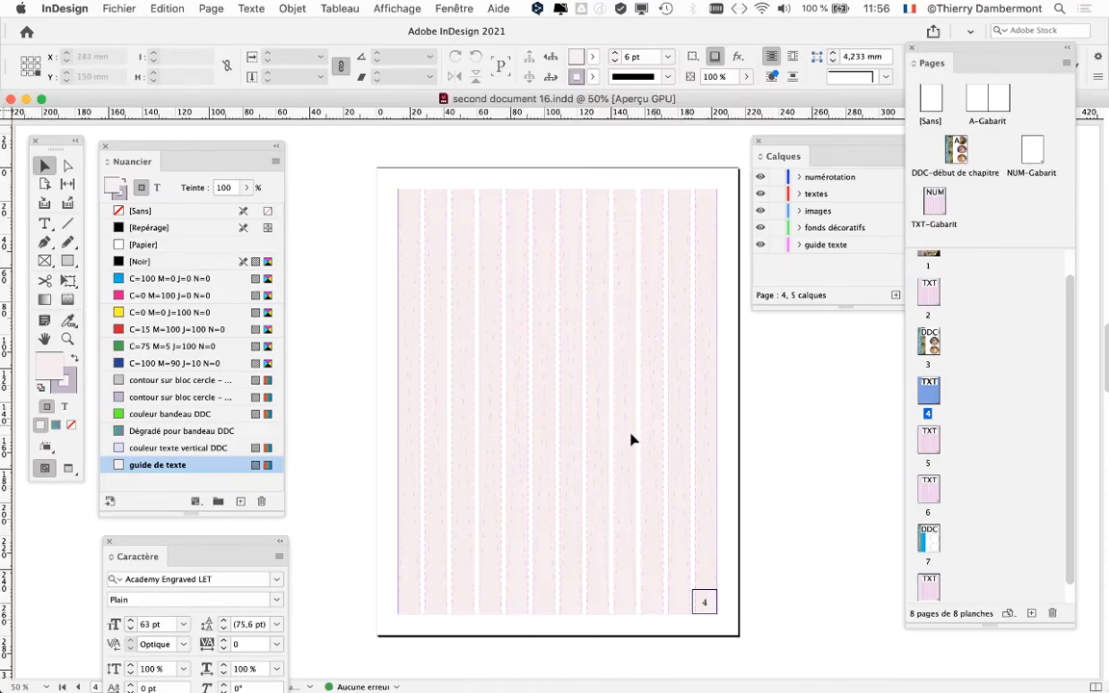
pyautogui.moveTo(800, 142); pyautogui.dragTo(683, 153)
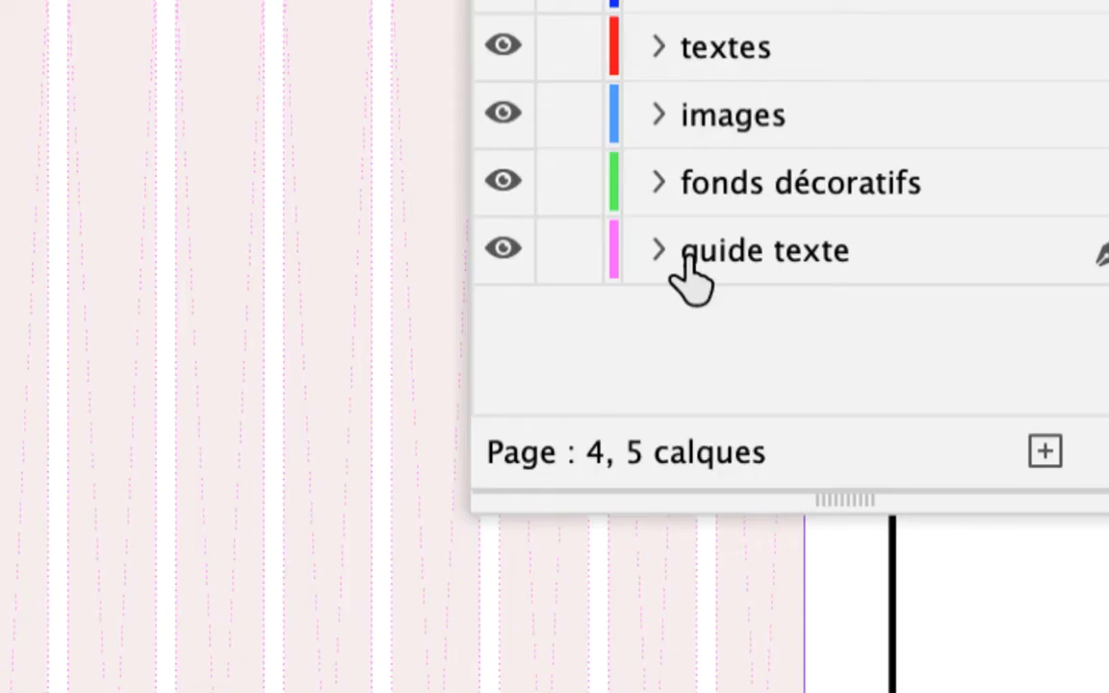
pyautogui.click(582, 259)
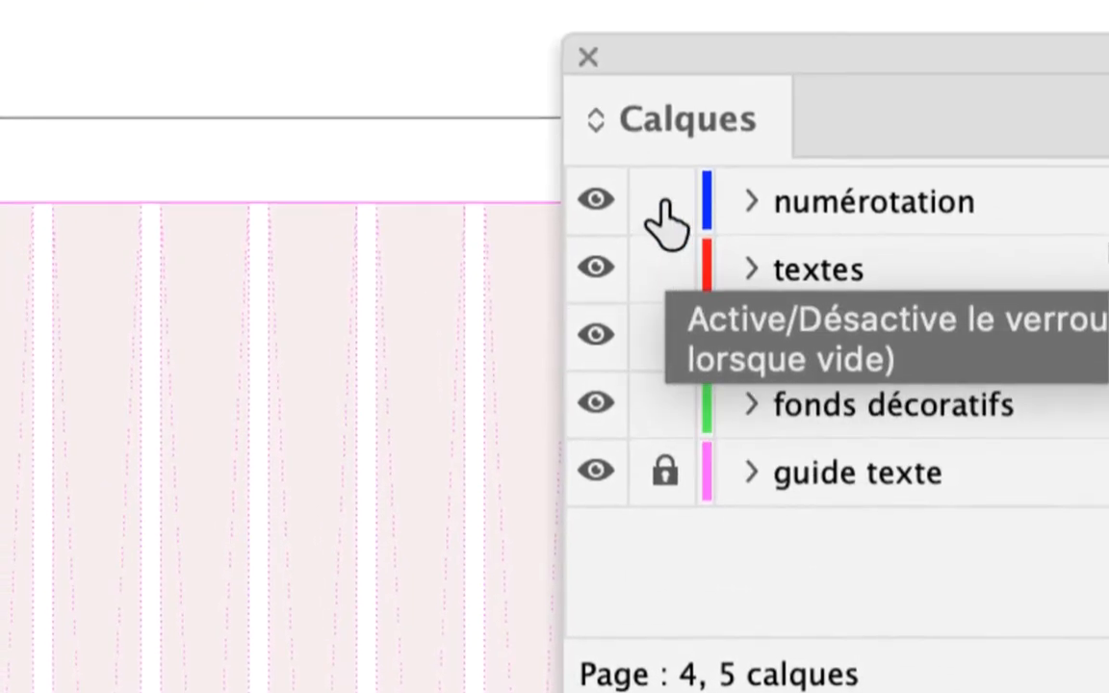
pyautogui.click(627, 27)
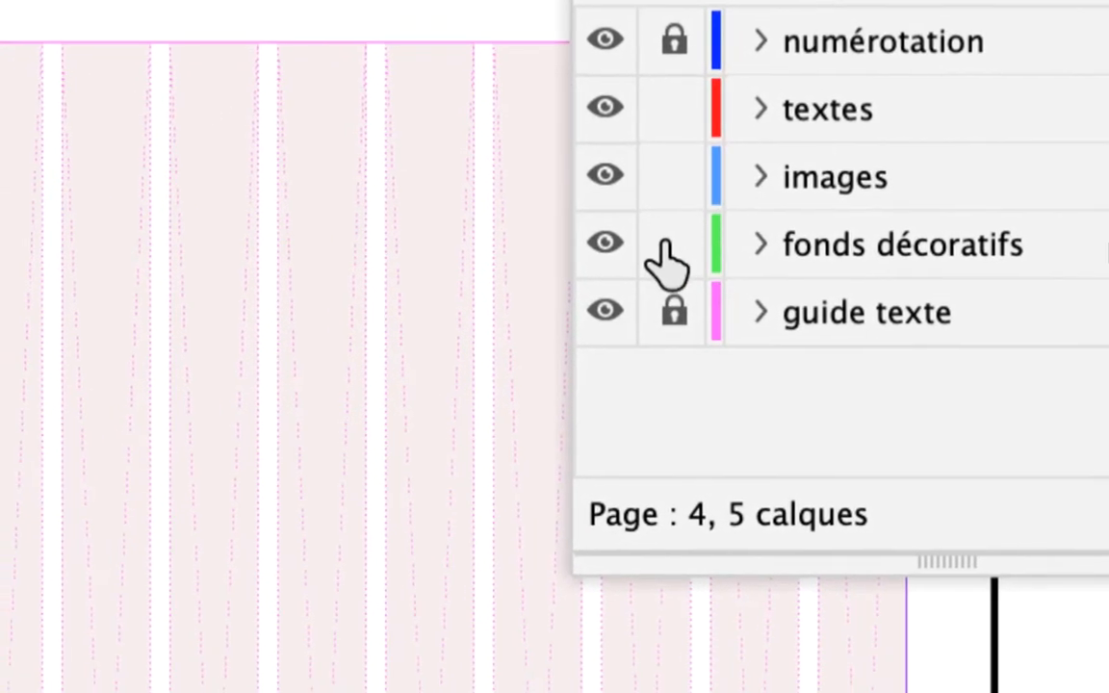
pyautogui.click(667, 260)
pyautogui.click(673, 179)
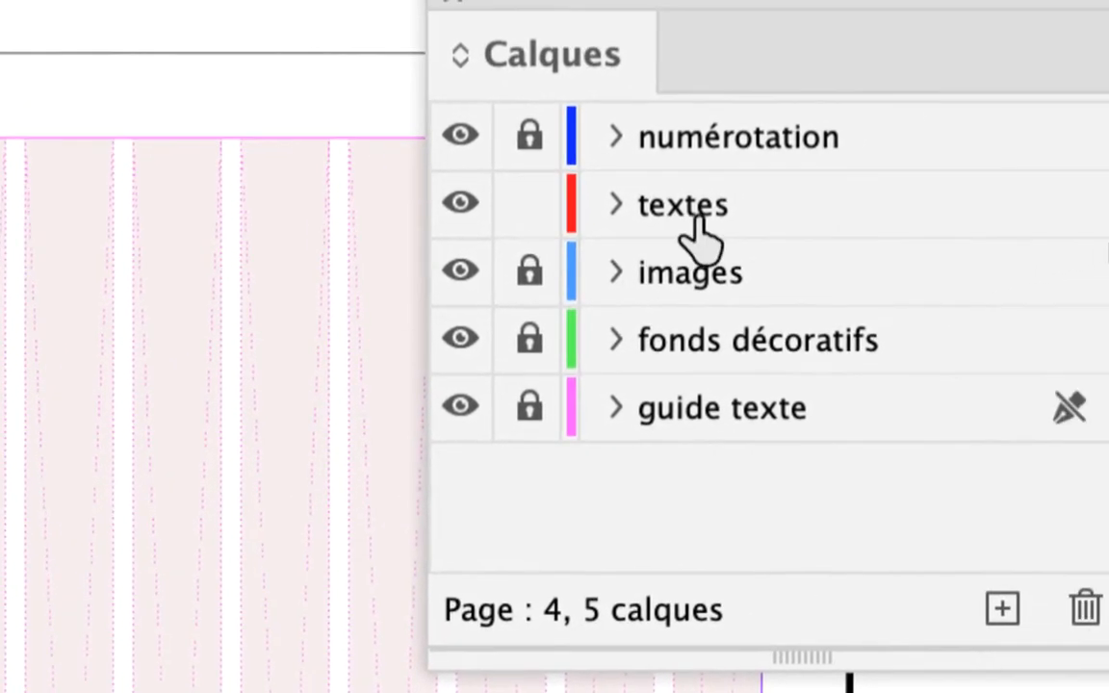
pyautogui.click(699, 226)
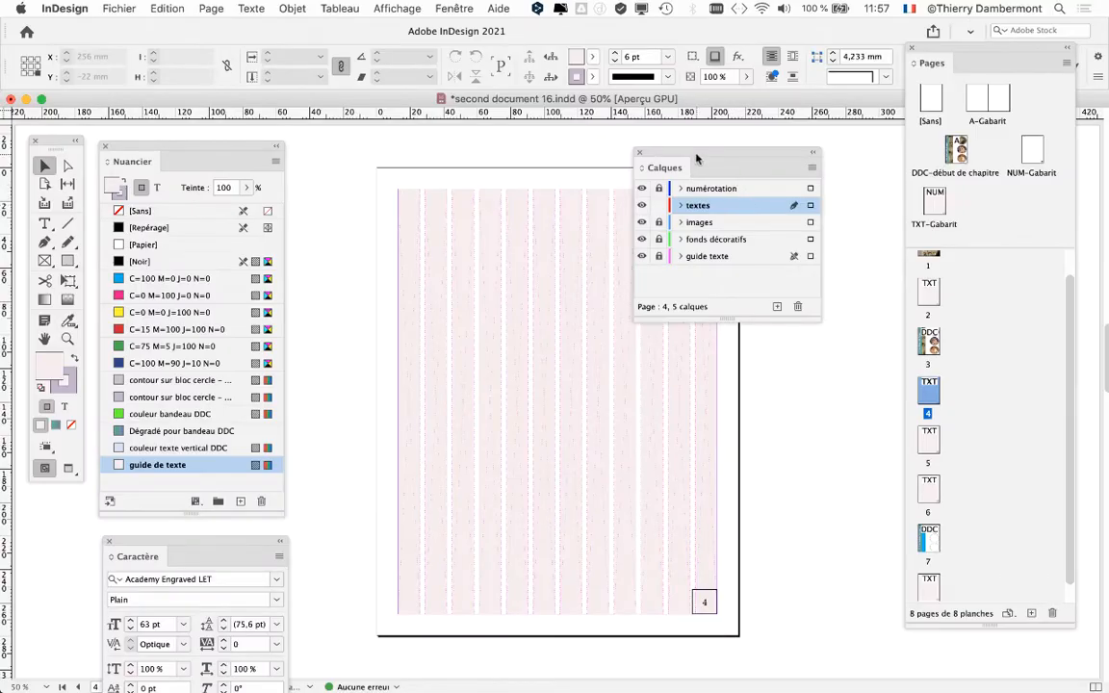
pyautogui.moveTo(565, 7); pyautogui.dragTo(1056, 18)
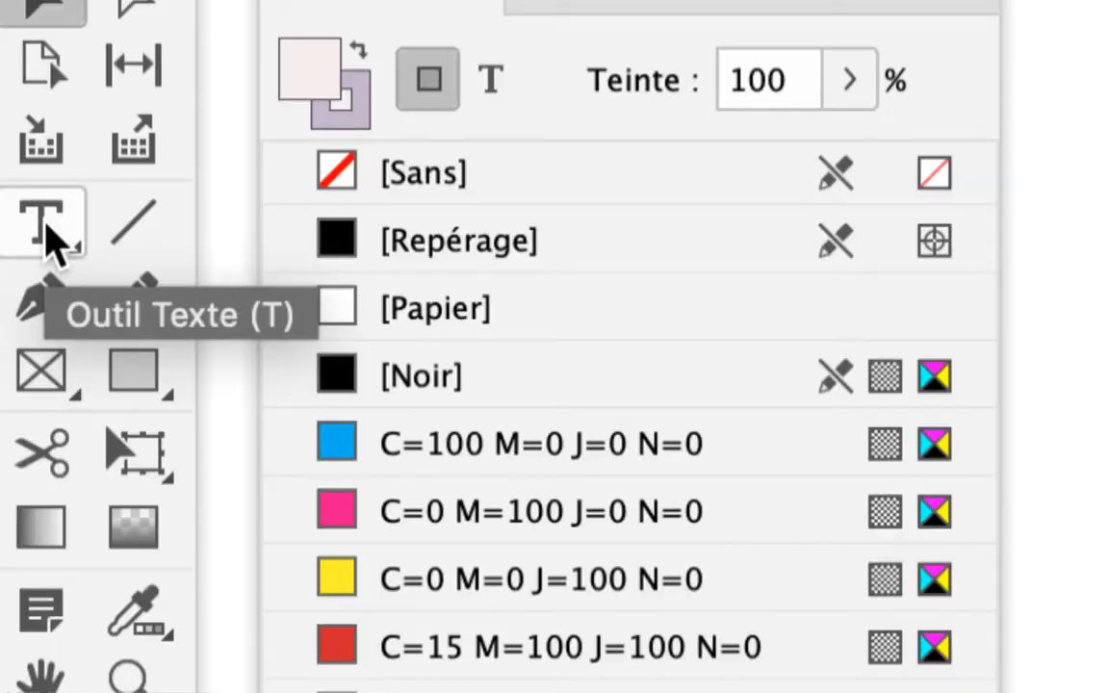
# - Draw a text frame in the upper part of page 4 and fit it to five guide columns, about 77.6 mm wide
pyautogui.click(46, 235)
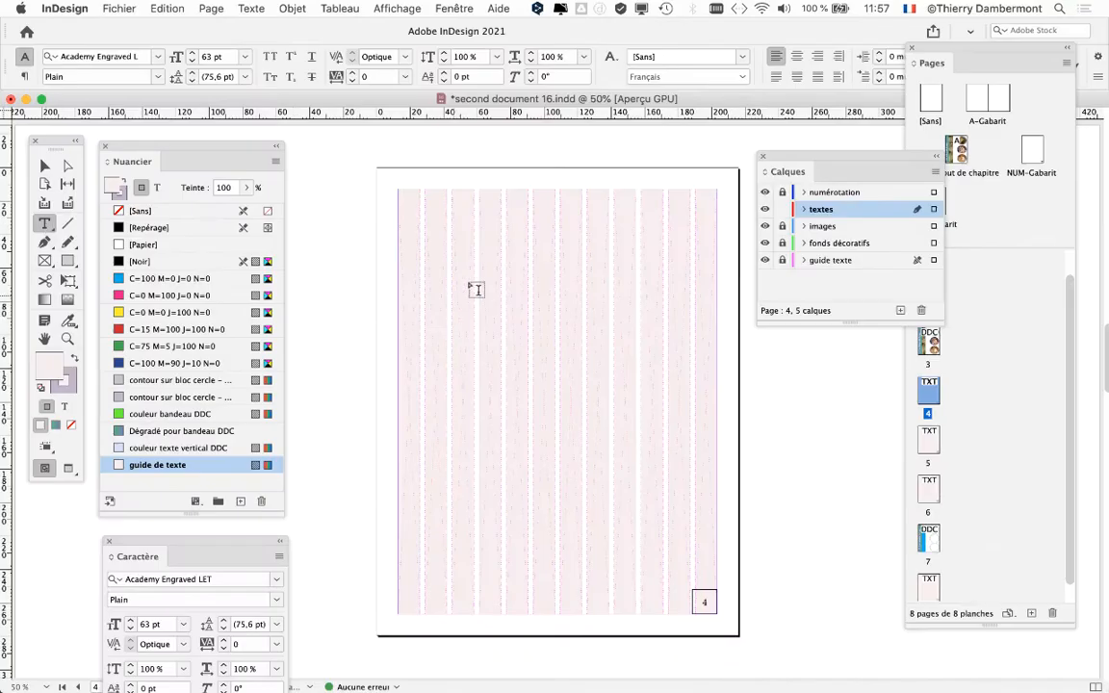
pyautogui.moveTo(474, 262); pyautogui.dragTo(622, 403)
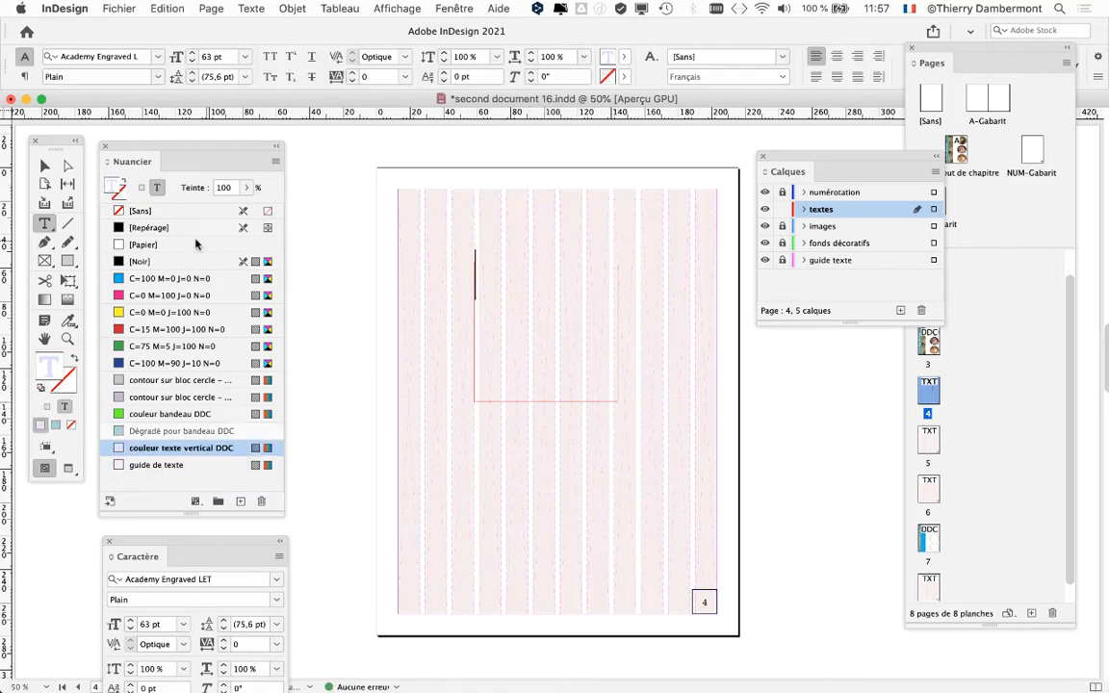
pyautogui.click(43, 165)
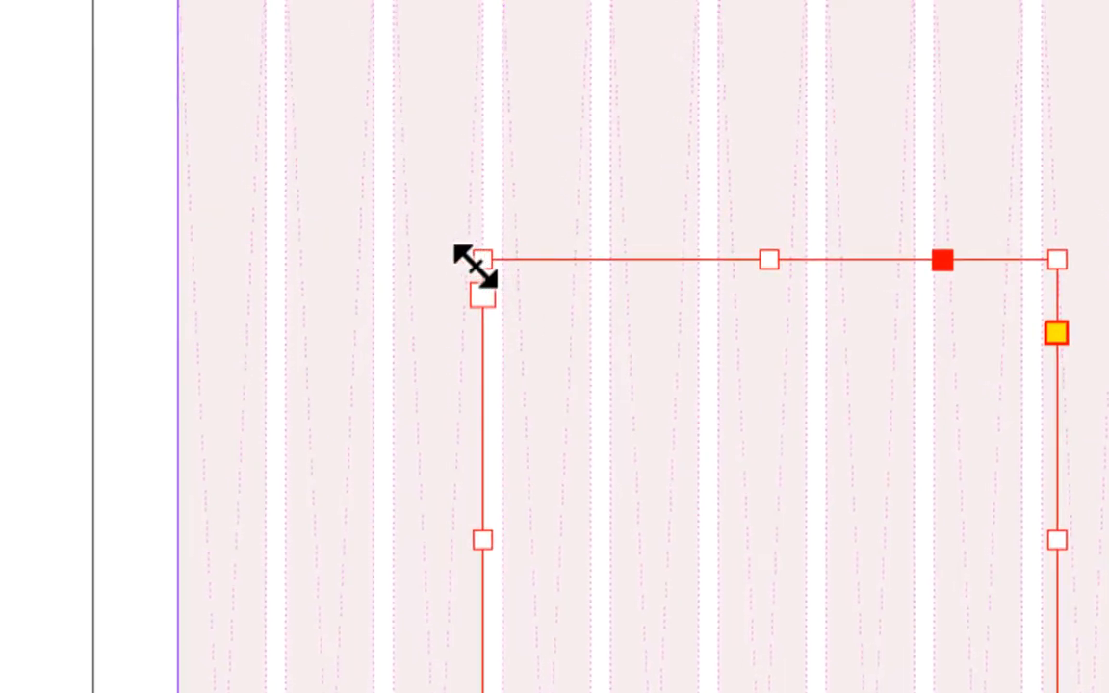
pyautogui.moveTo(471, 262)
pyautogui.mouseDown()
pyautogui.moveTo(444, 198)
pyautogui.moveTo(394, 167)
pyautogui.moveTo(458, 246)
pyautogui.mouseUp()
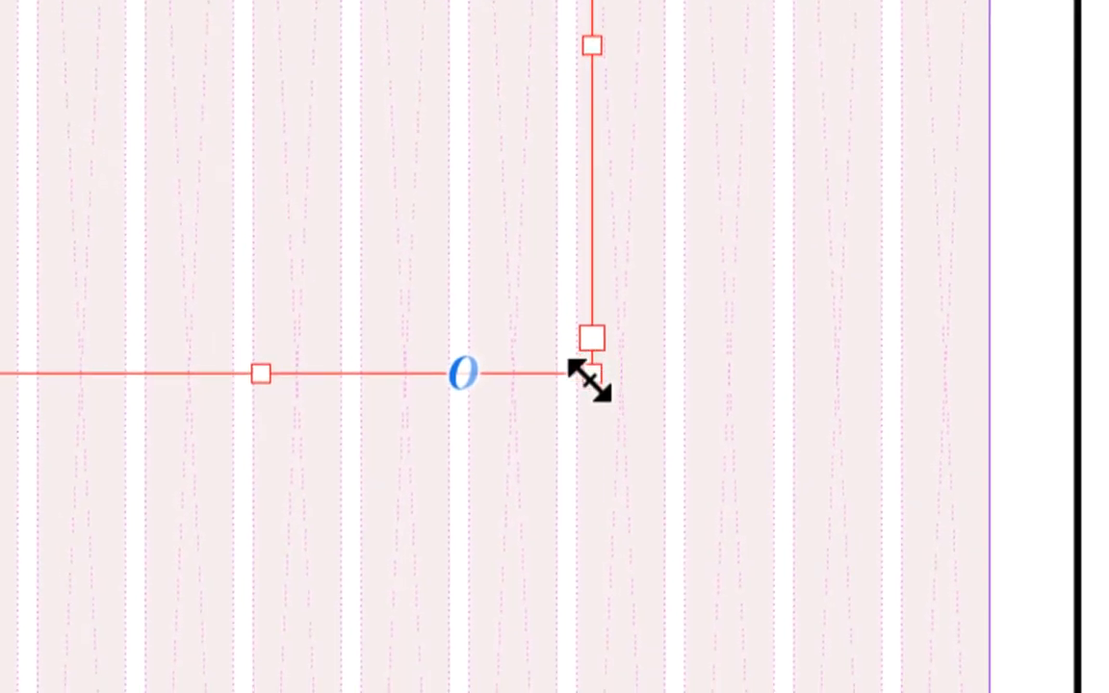
pyautogui.moveTo(590, 376); pyautogui.dragTo(562, 322)
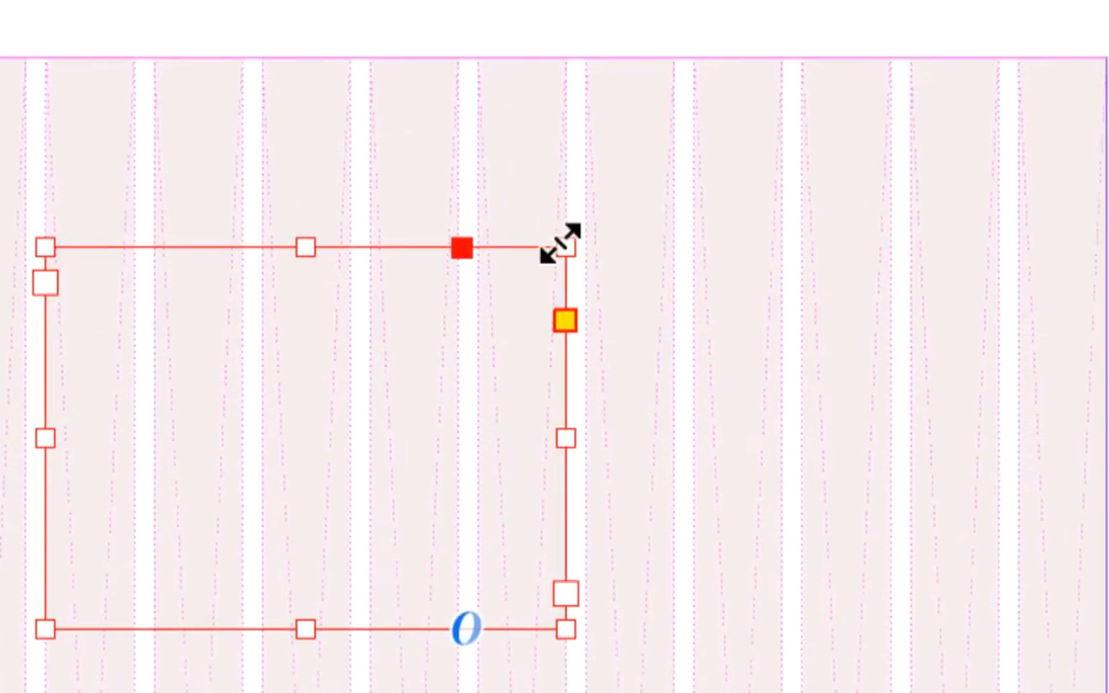
pyautogui.moveTo(905, 226); pyautogui.dragTo(1070, 310)
pyautogui.moveTo(597, 262); pyautogui.dragTo(561, 240)
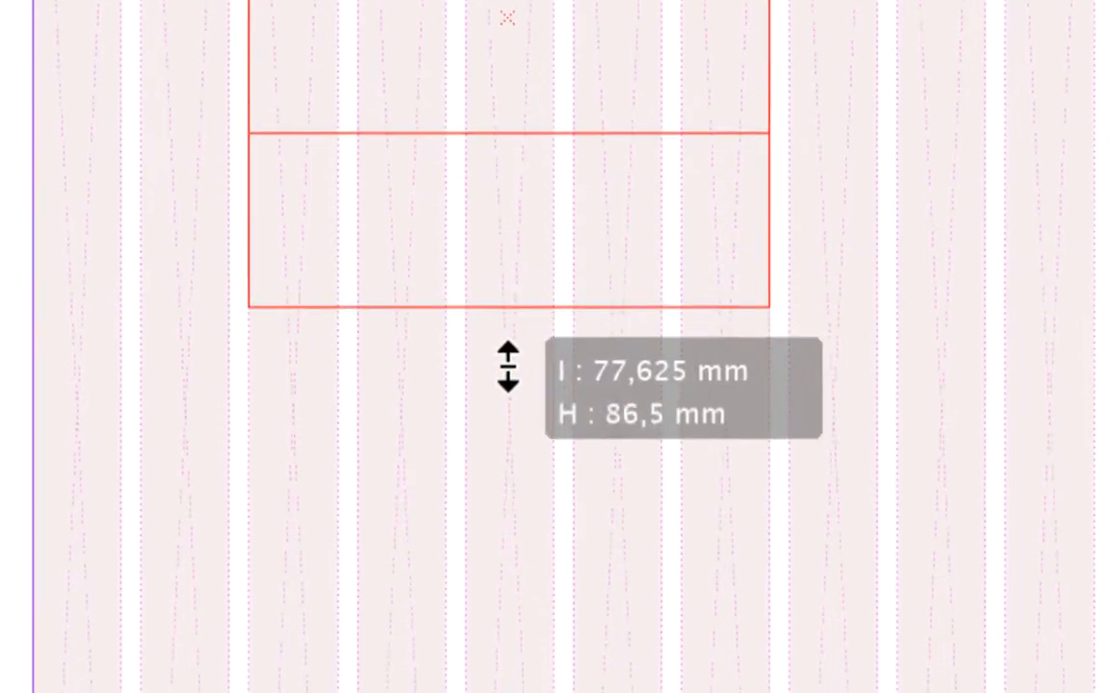
# - Extend the text frame's bottom edge downward to a height of about 117.5 mm
pyautogui.moveTo(509, 367); pyautogui.dragTo(509, 391)
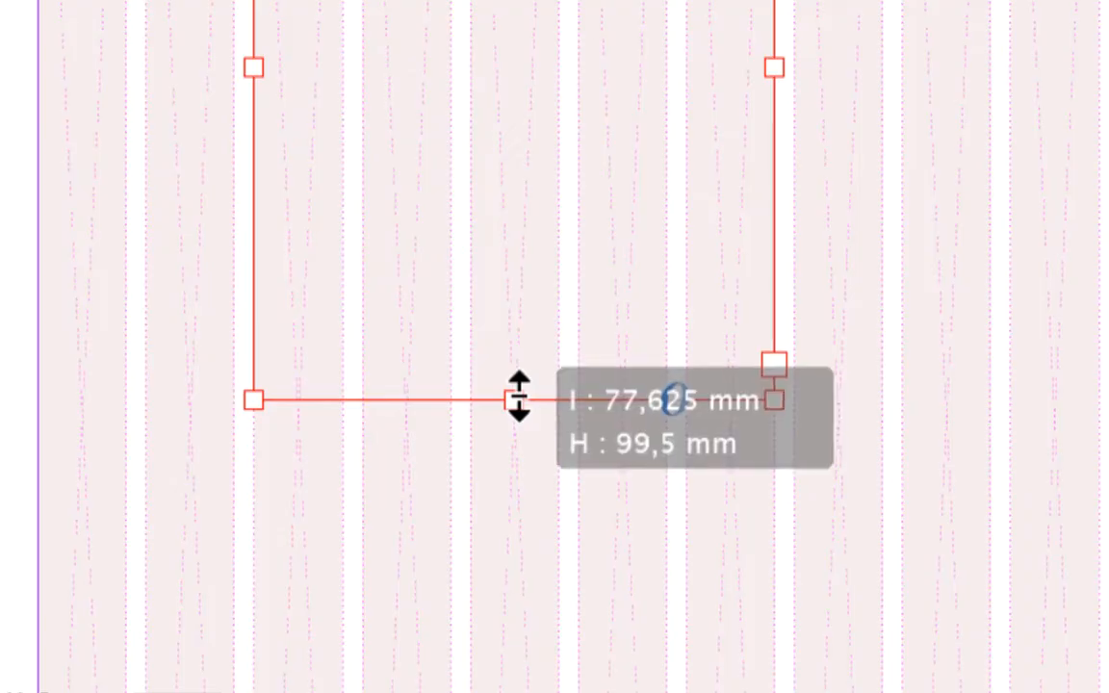
pyautogui.moveTo(518, 398); pyautogui.dragTo(519, 424)
pyautogui.moveTo(520, 318)
pyautogui.mouseDown()
pyautogui.moveTo(517, 279)
pyautogui.moveTo(517, 339)
pyautogui.mouseUp()
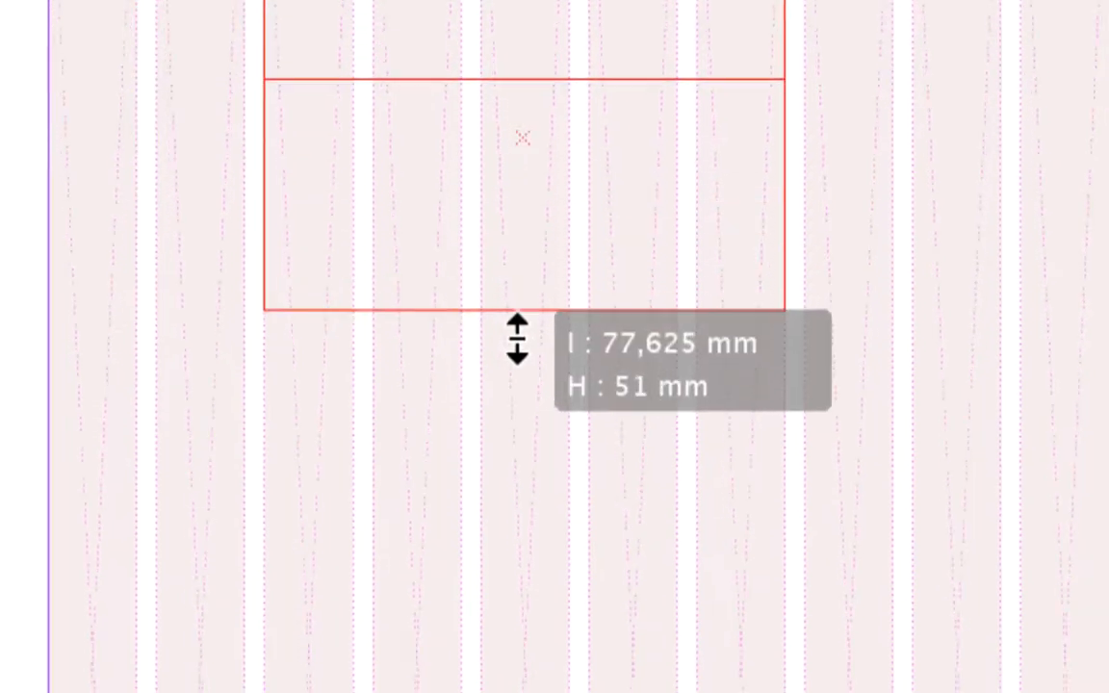
pyautogui.moveTo(517, 420); pyautogui.dragTo(519, 441)
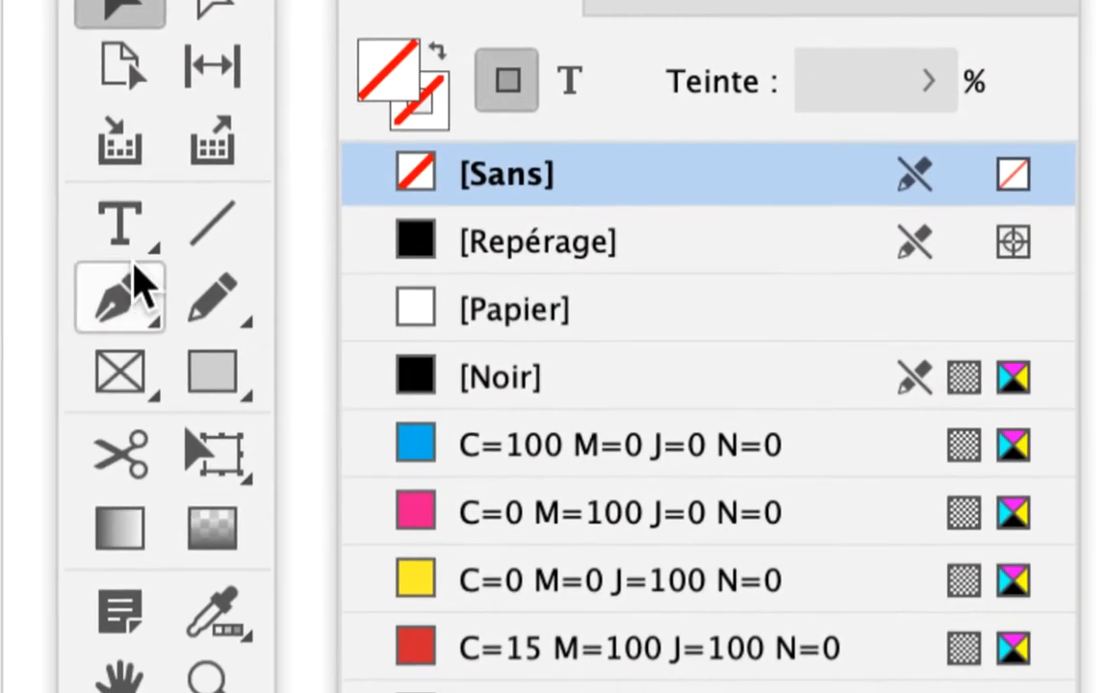
# - Place the text cursor in the frame, display the paragraph styles and apply [Paragraphe standard]
pyautogui.click(141, 289)
pyautogui.click(143, 246)
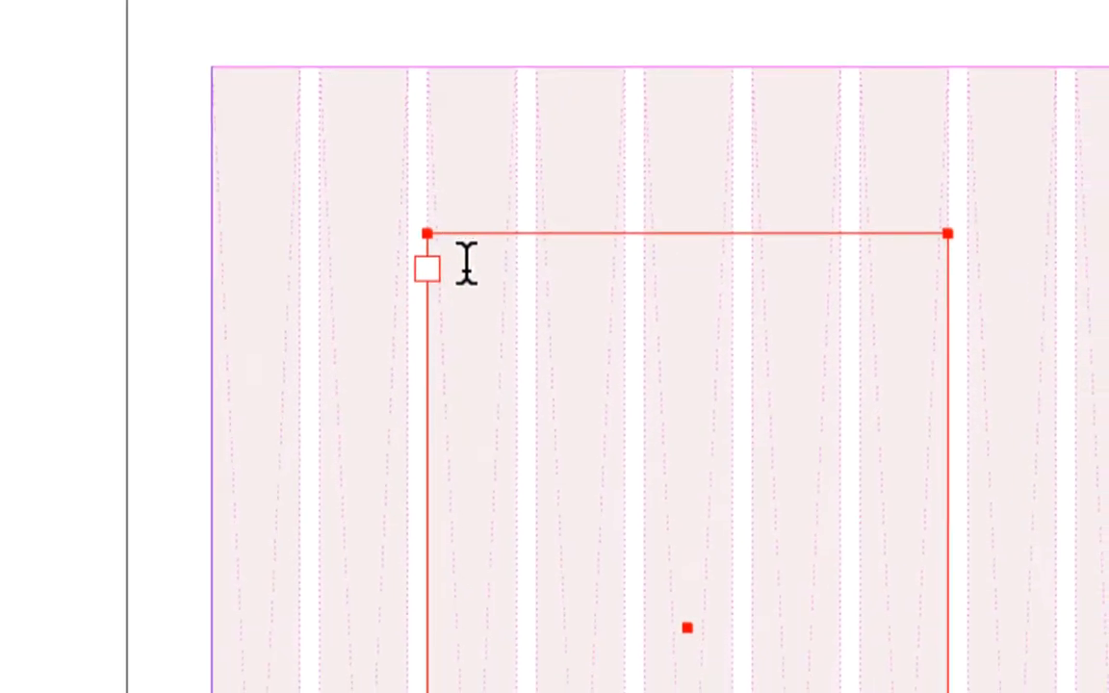
pyautogui.click(470, 270)
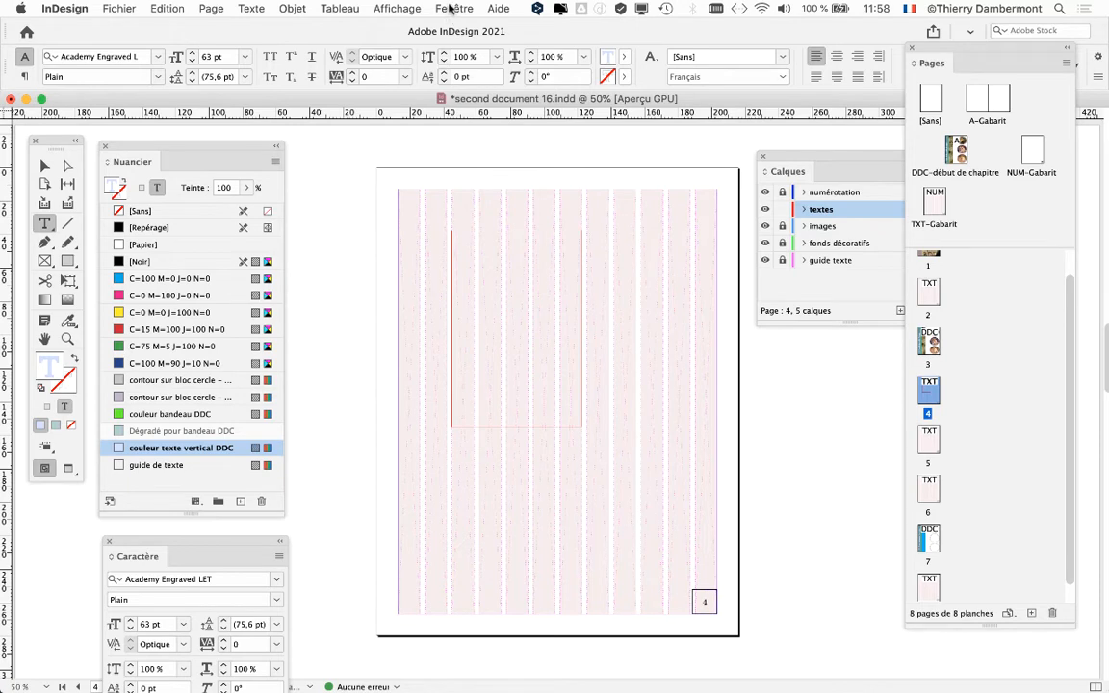
pyautogui.click(245, 9)
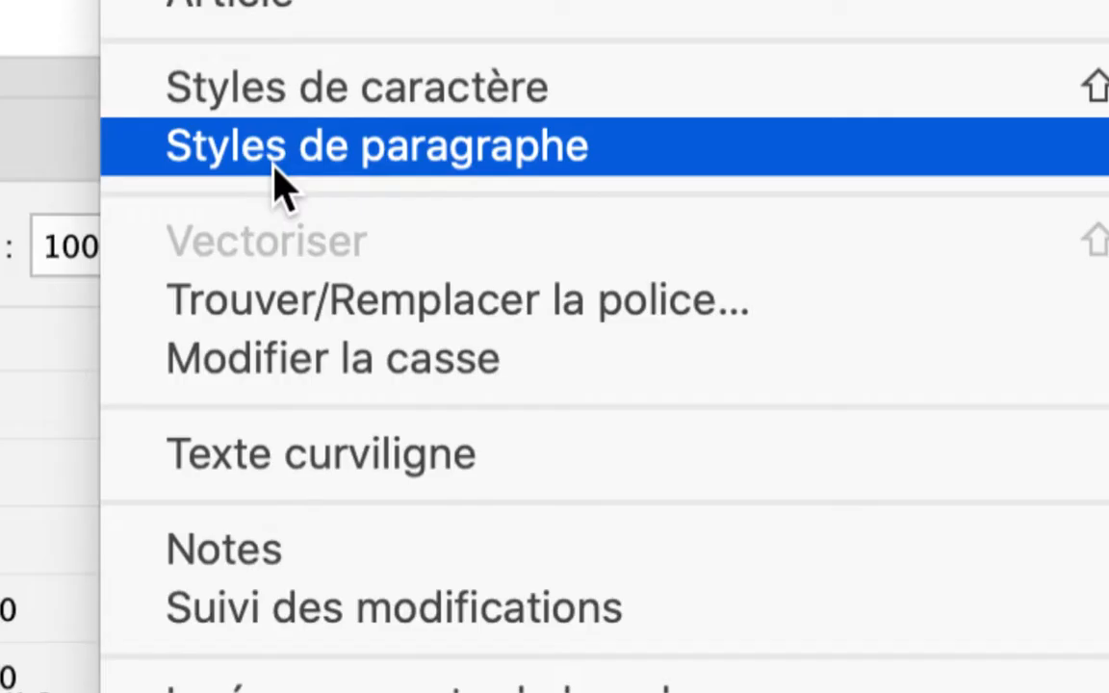
pyautogui.click(275, 167)
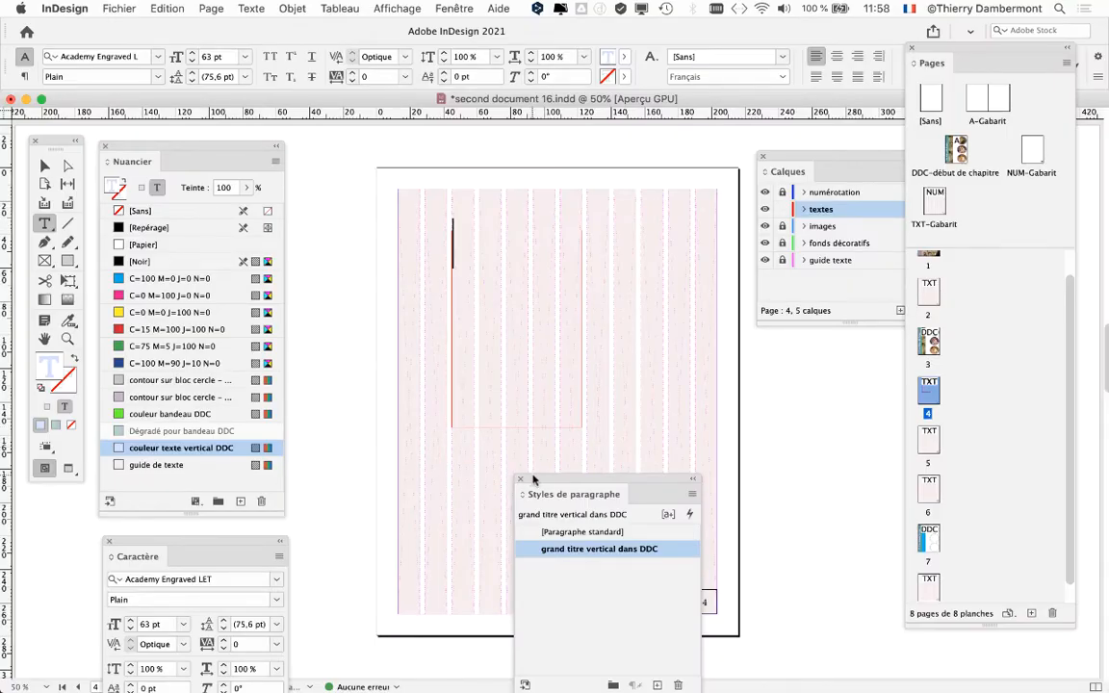
pyautogui.moveTo(534, 479); pyautogui.dragTo(628, 152)
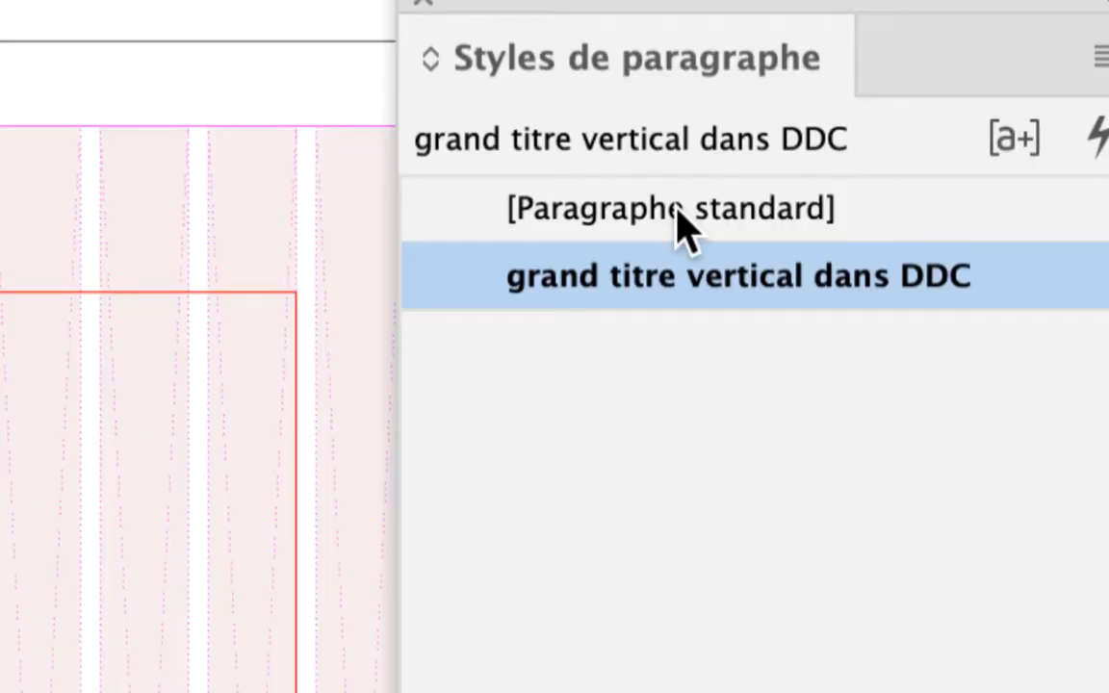
pyautogui.click(678, 216)
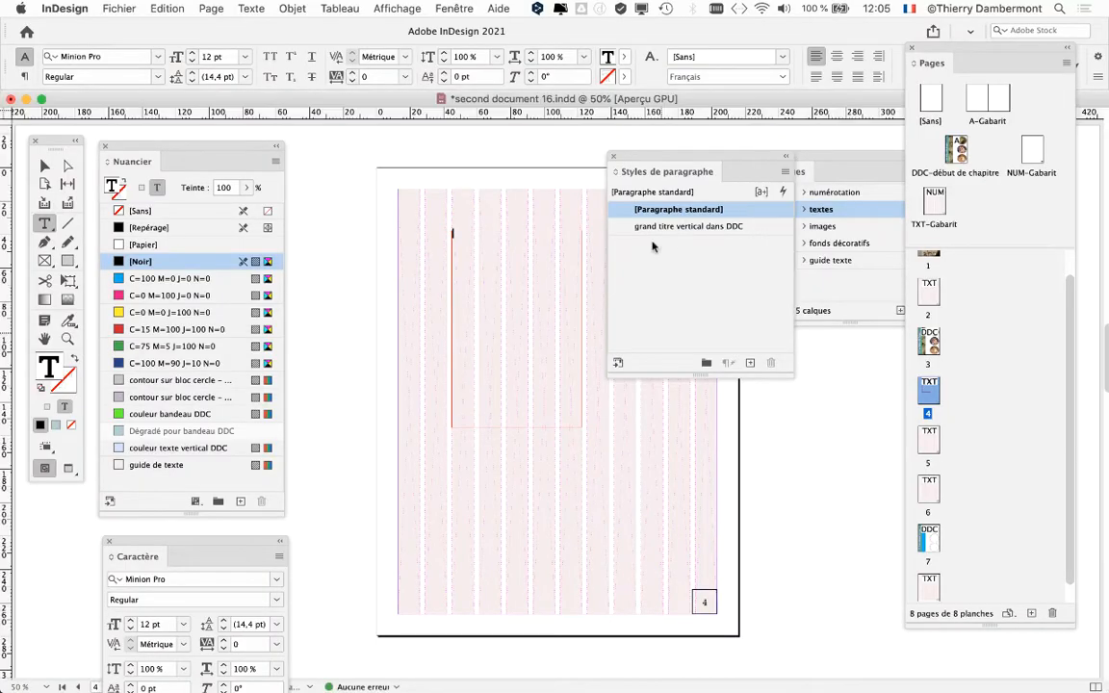
pyautogui.moveTo(647, 170); pyautogui.dragTo(706, 181)
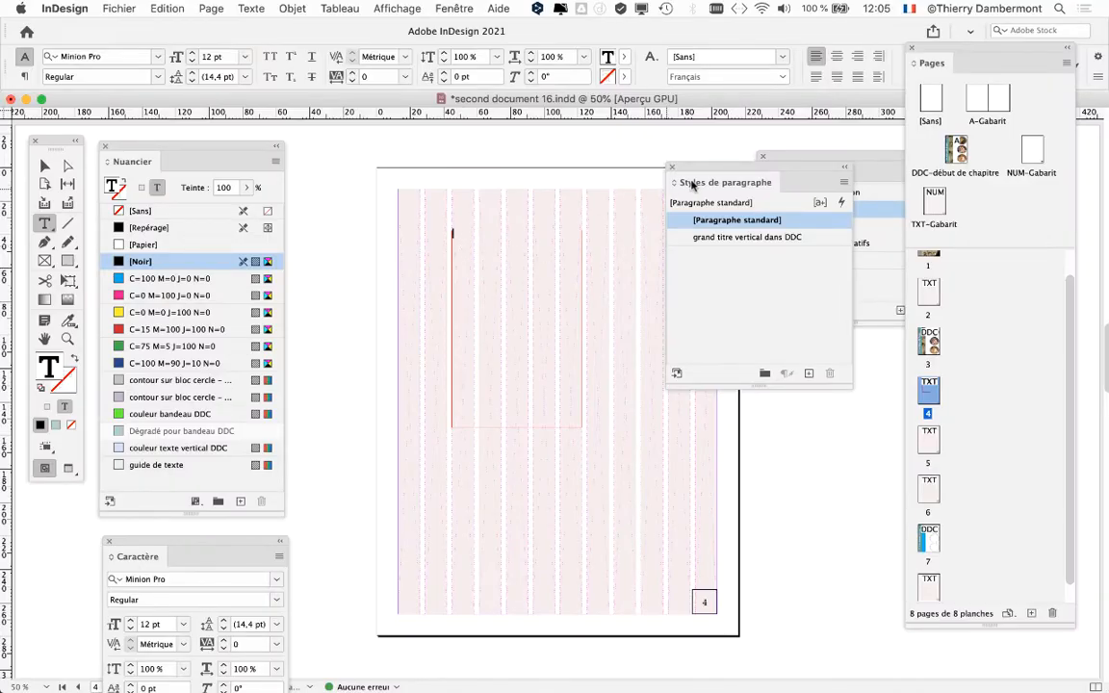
pyautogui.moveTo(729, 166); pyautogui.dragTo(821, 349)
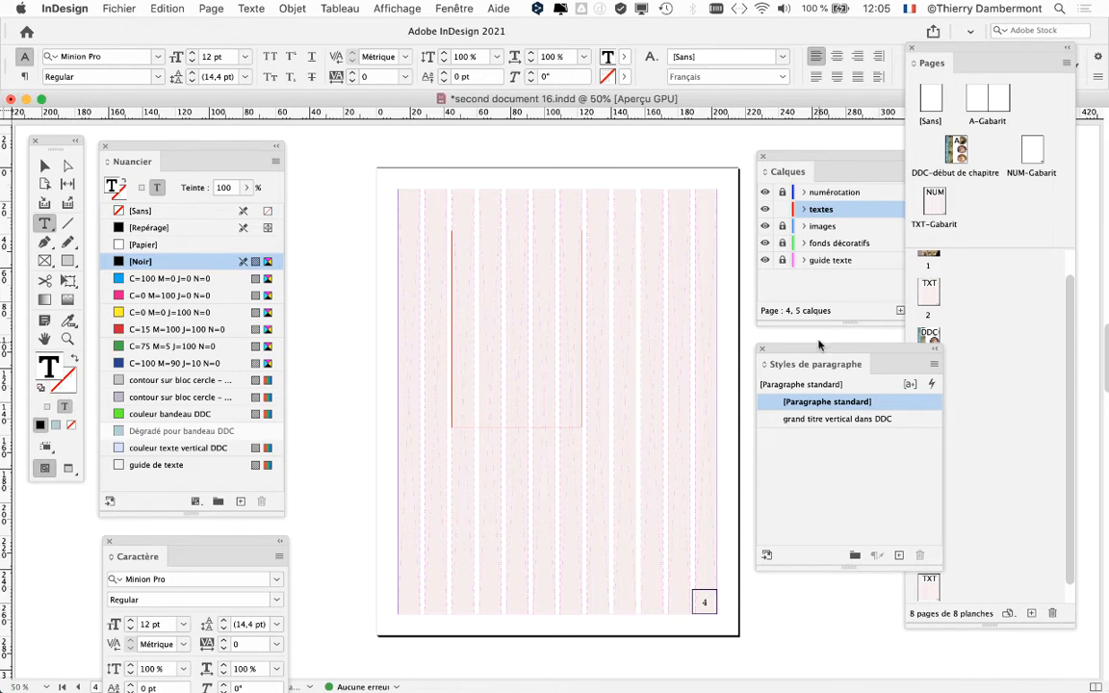
# - Deselect the text frame and rearrange the workspace, enlarging the master page area and moving the layer list clear of the page list
pyautogui.click(44, 166)
pyautogui.click(326, 240)
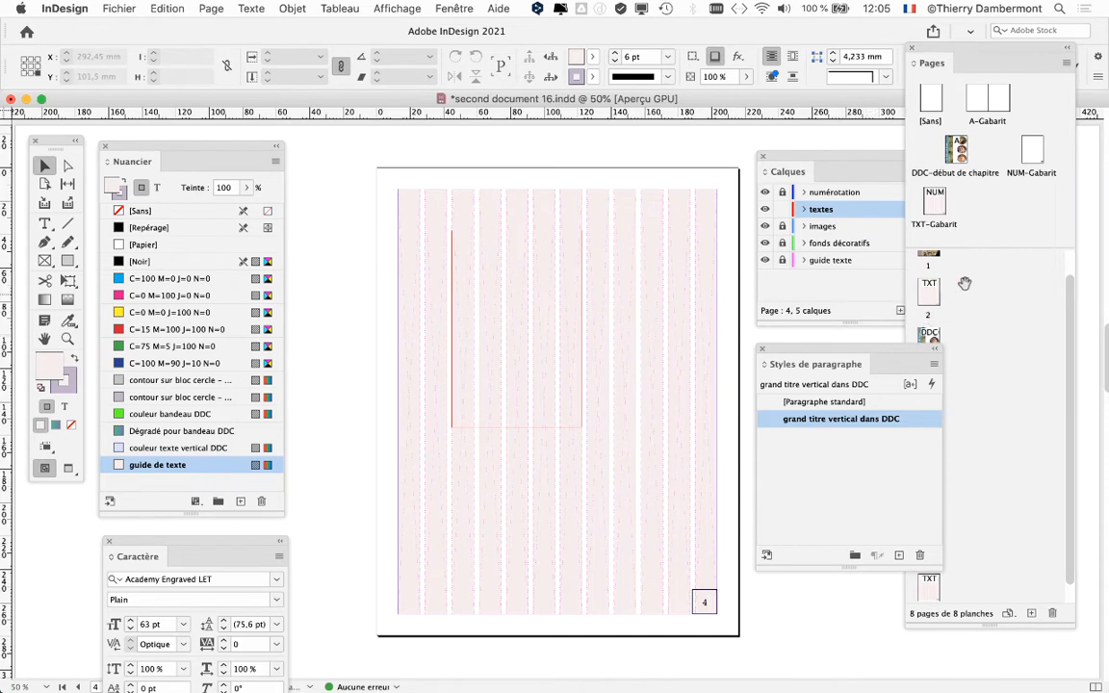
pyautogui.moveTo(983, 248); pyautogui.dragTo(980, 307)
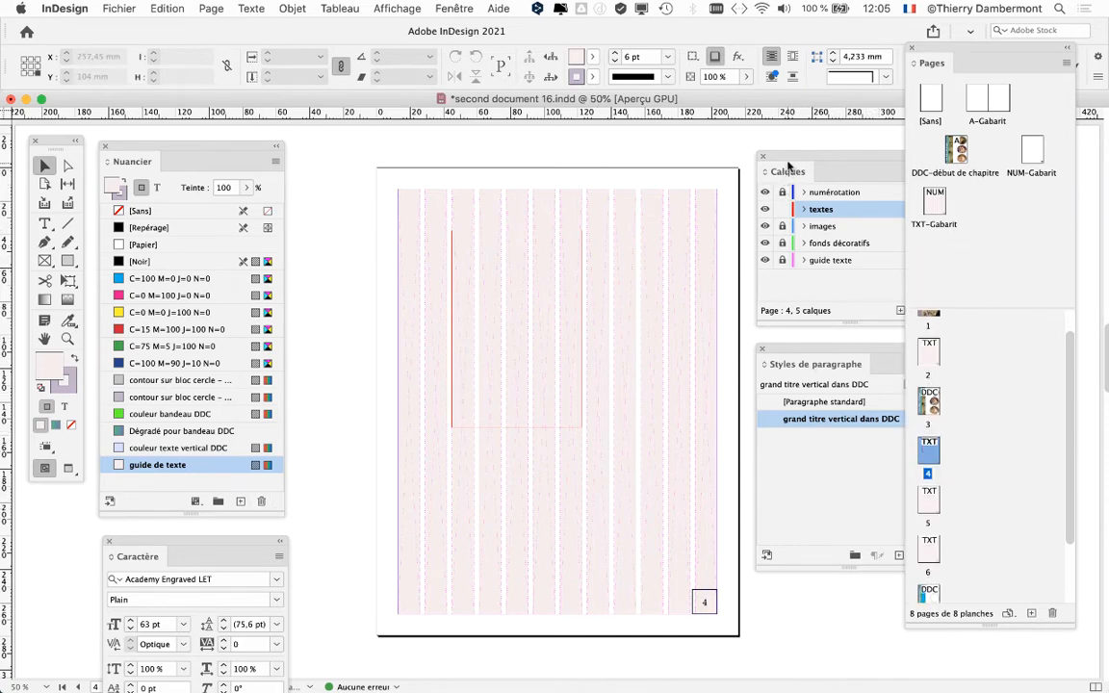
pyautogui.moveTo(806, 170); pyautogui.dragTo(650, 52)
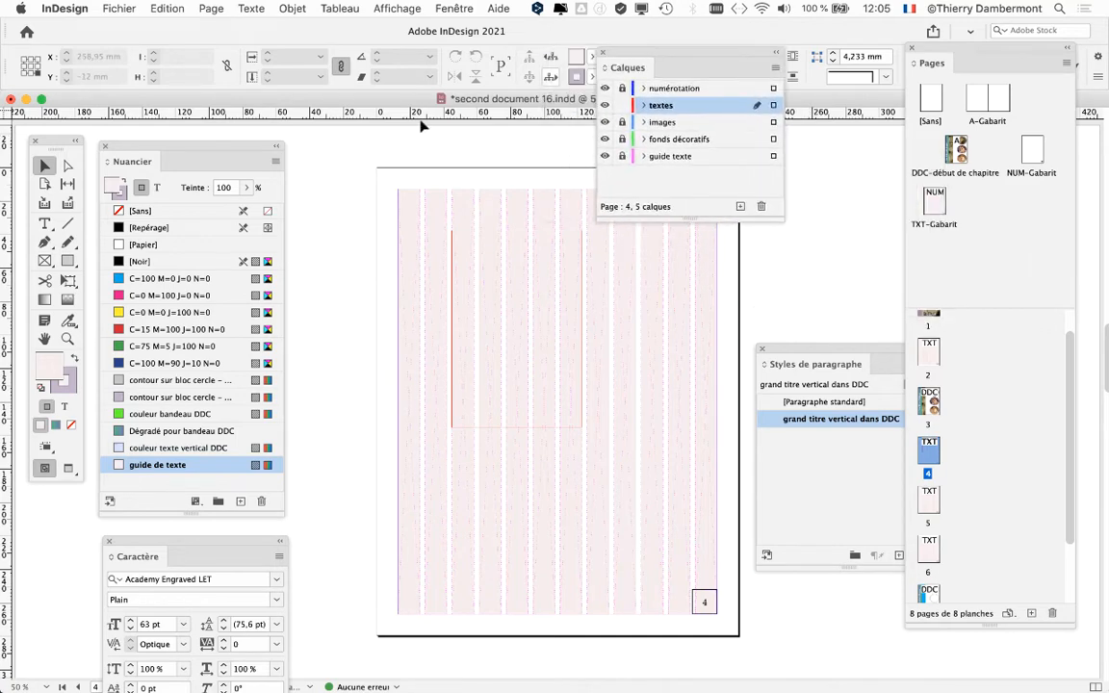
# - Enter the sample text "jhkjh kjhk" in the text frame on page 4
pyautogui.click(44, 225)
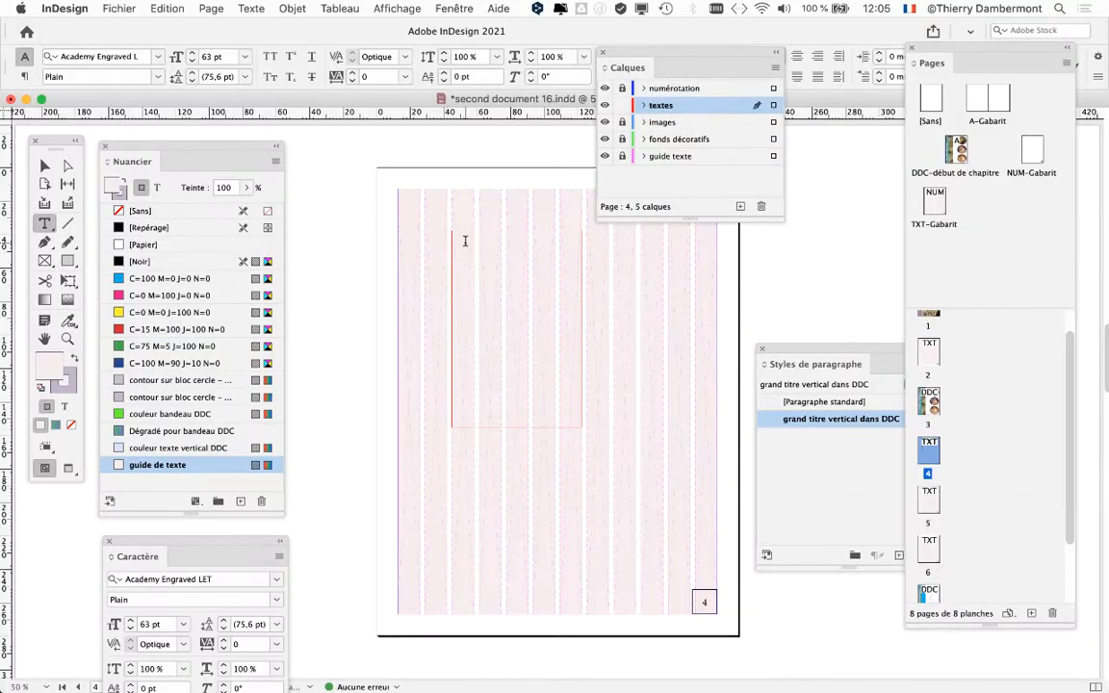
pyautogui.click(464, 240)
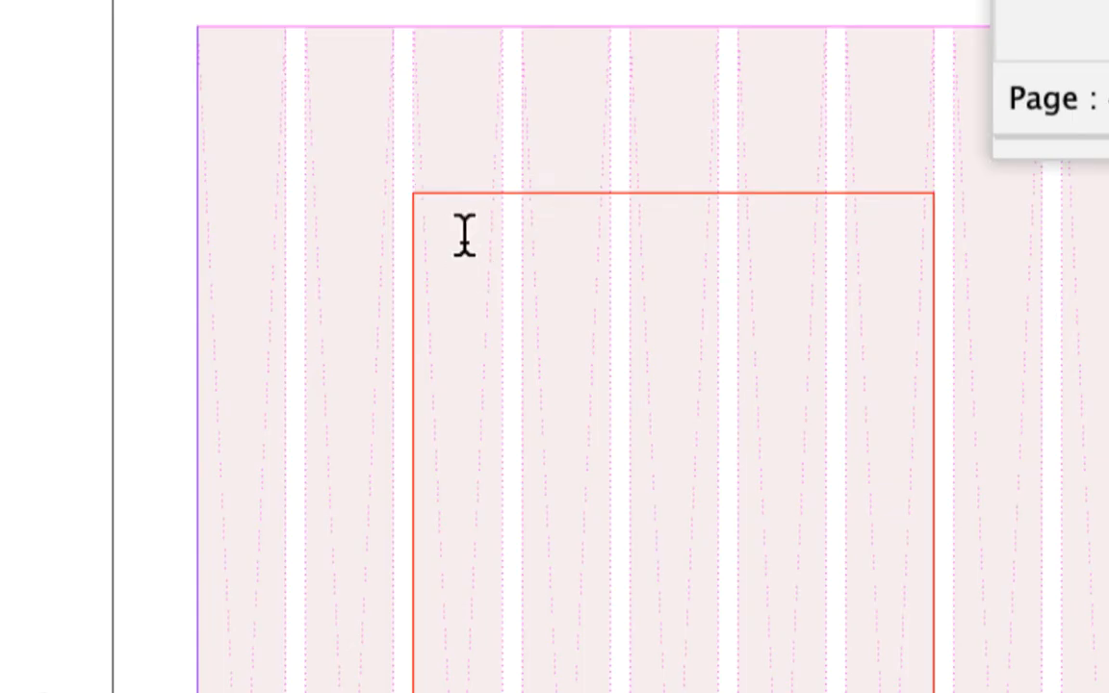
pyautogui.write('jhkjh kjhk')
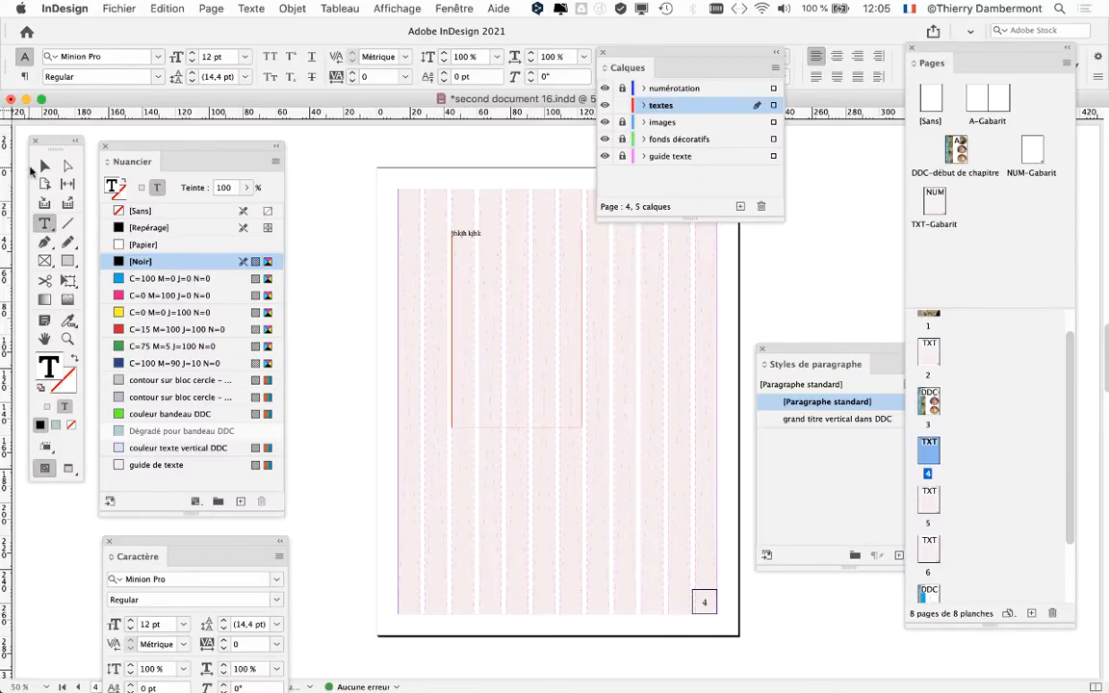
# - Select the text frame and examine its textes layer and the lock states of the layers from numérotation to guide texte
pyautogui.click(43, 166)
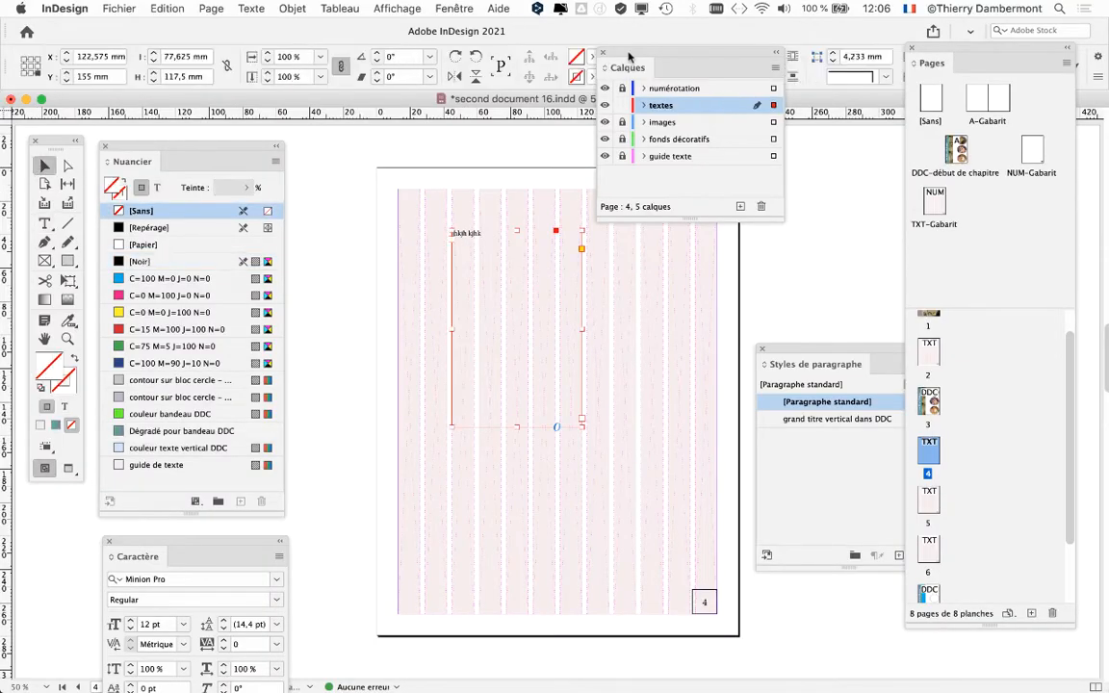
pyautogui.moveTo(628, 55); pyautogui.dragTo(682, 51)
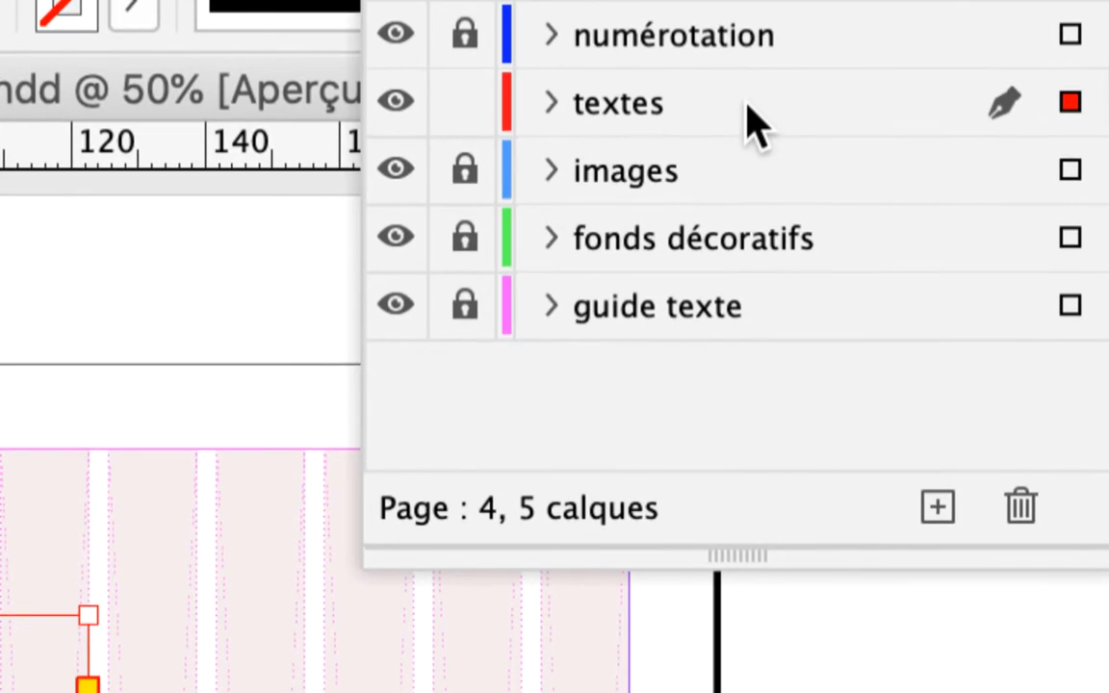
pyautogui.click(749, 121)
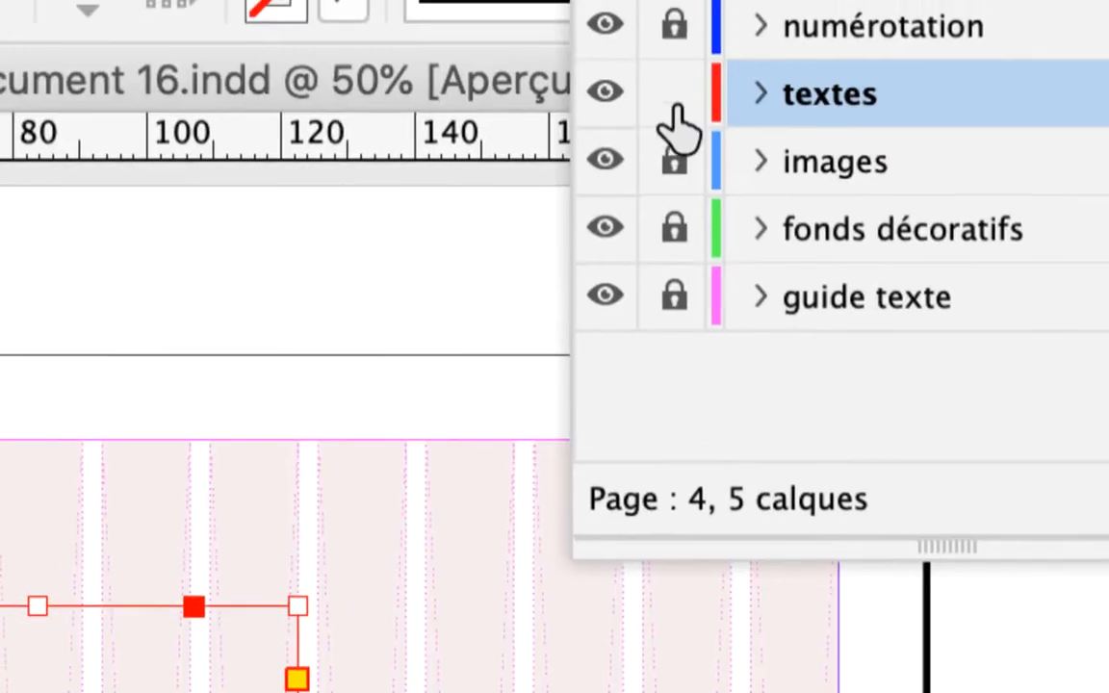
pyautogui.moveTo(673, 26); pyautogui.dragTo(682, 301)
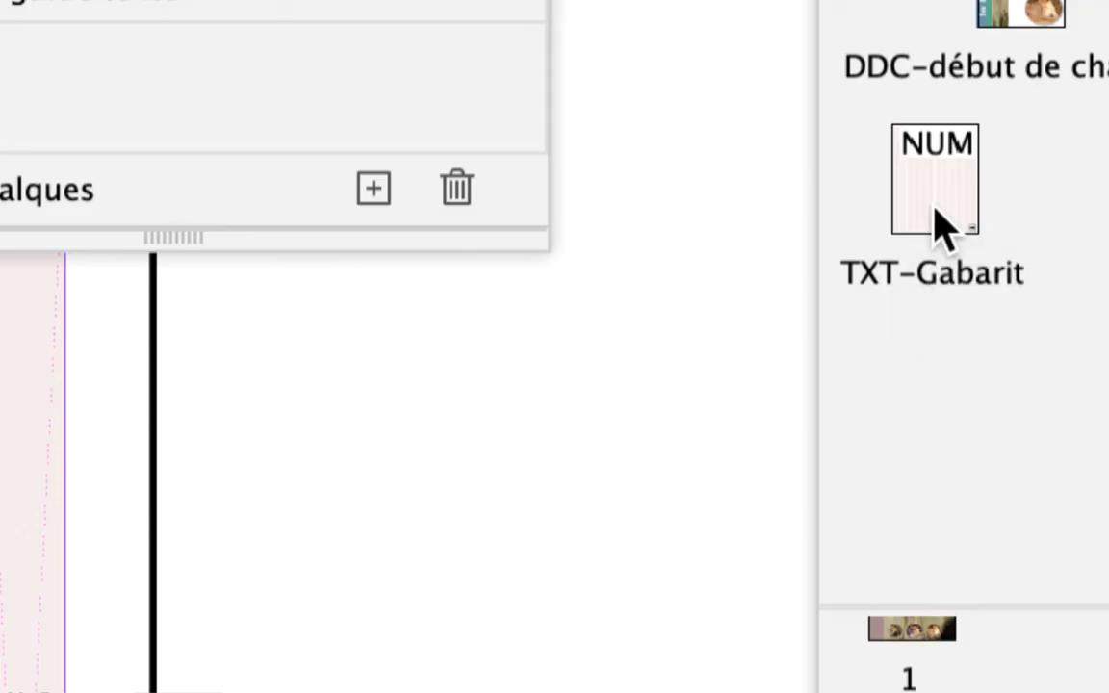
# - Open the TXT-Gabarit master page and select all the tinted column guide frames on it
pyautogui.click(938, 223)
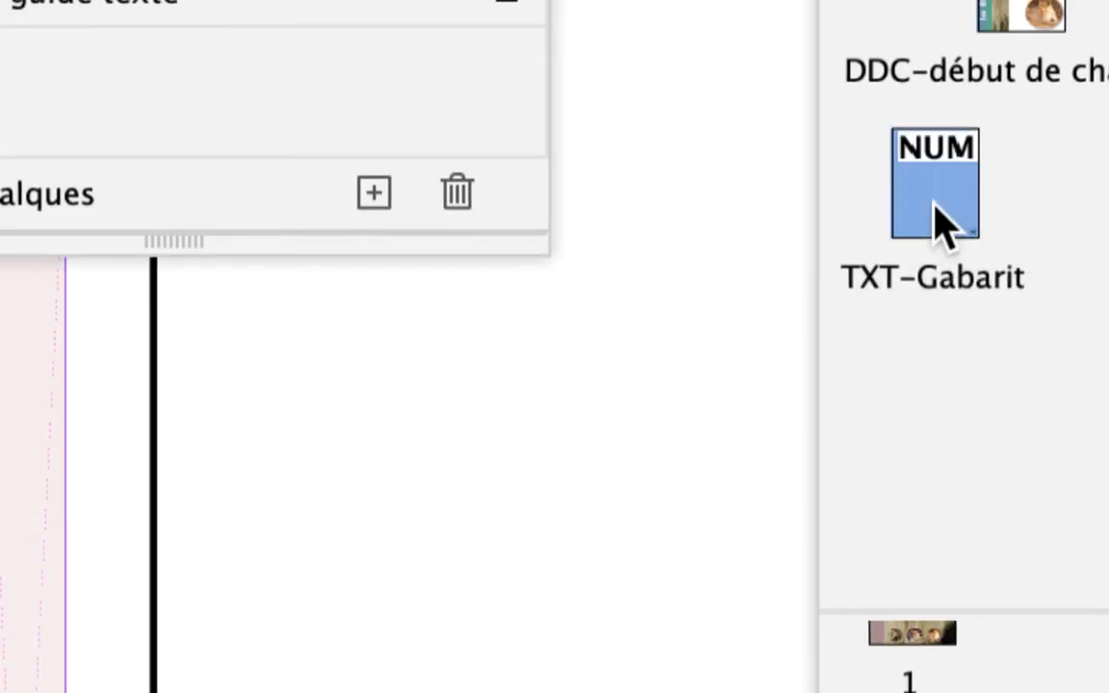
pyautogui.doubleClick(938, 223)
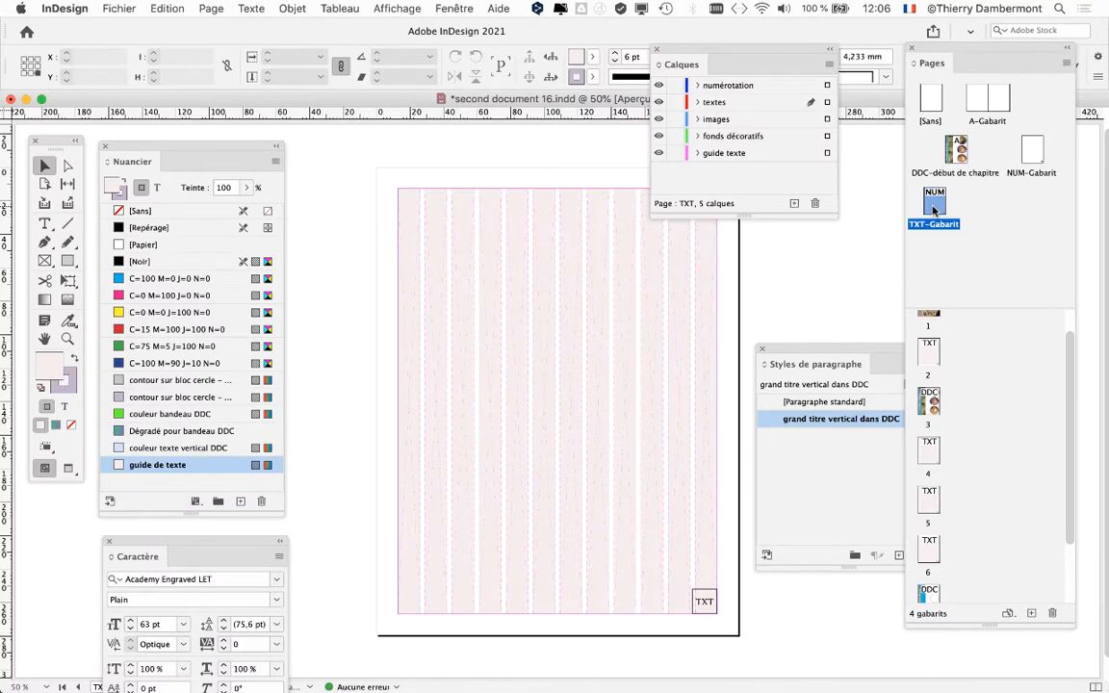
pyautogui.moveTo(712, 64); pyautogui.dragTo(820, 147)
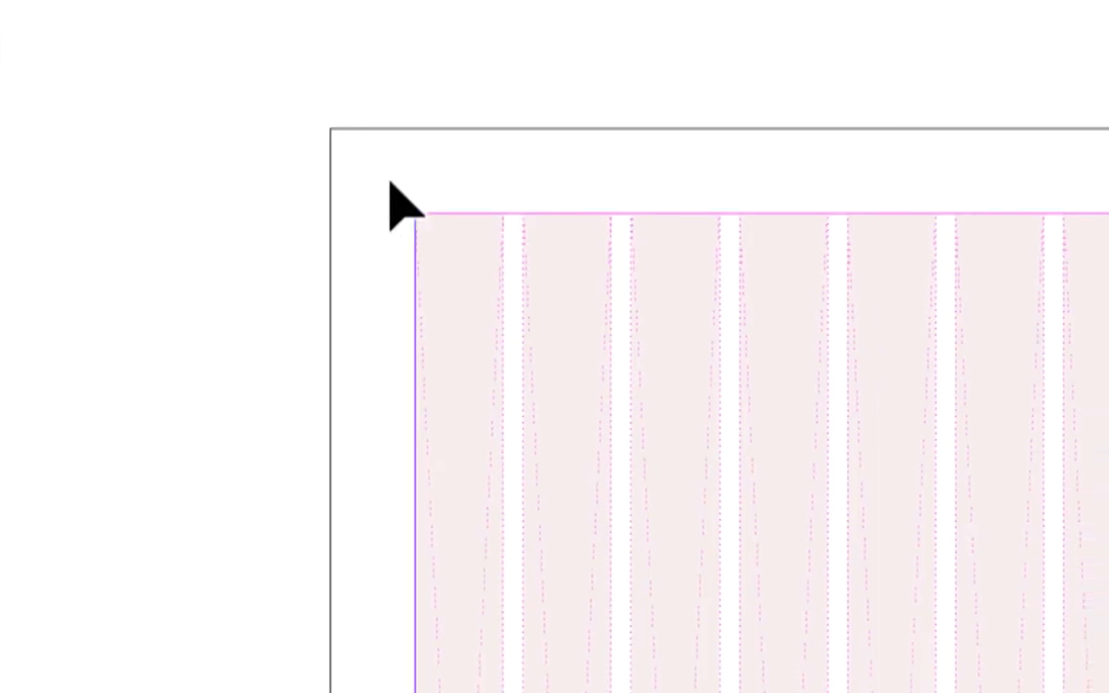
pyautogui.moveTo(391, 180); pyautogui.dragTo(840, 207)
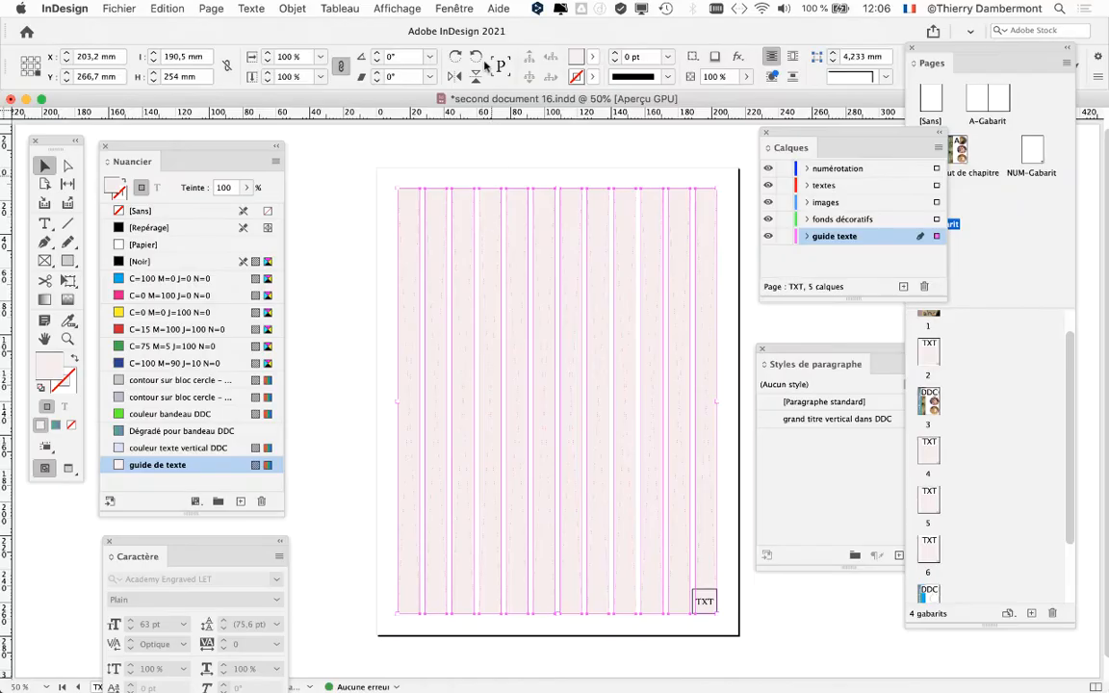
# - Try bounding-box and object-shape text wrap on the selected guide frames, restore Sans habillage and close the text wrap settings
pyautogui.click(454, 8)
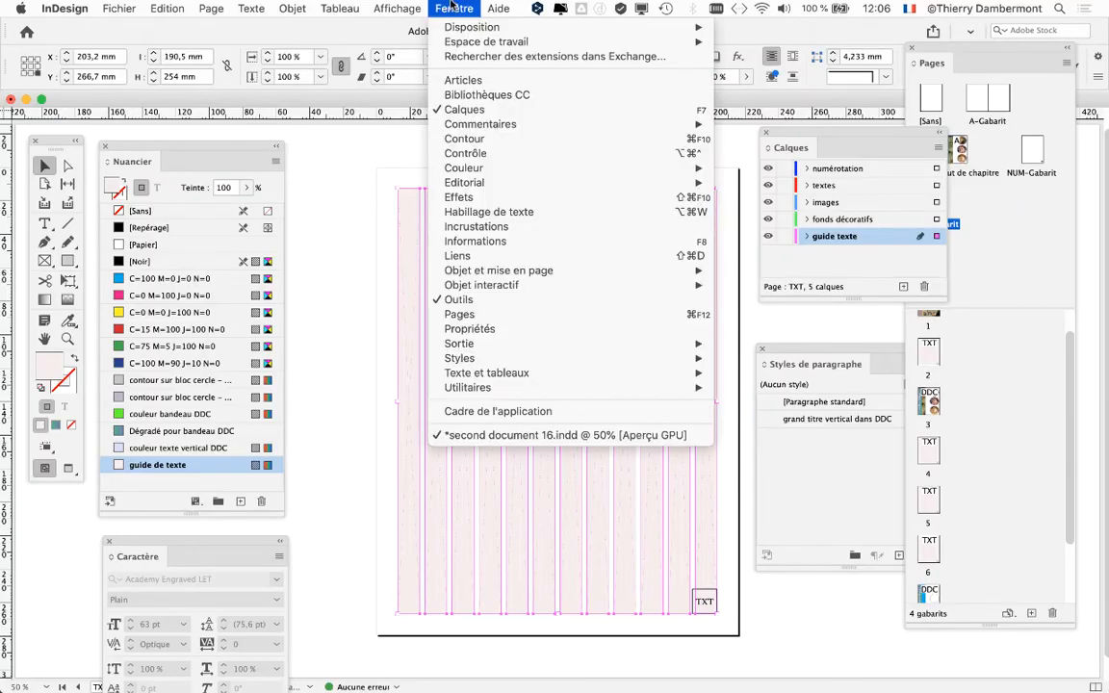
pyautogui.click(510, 211)
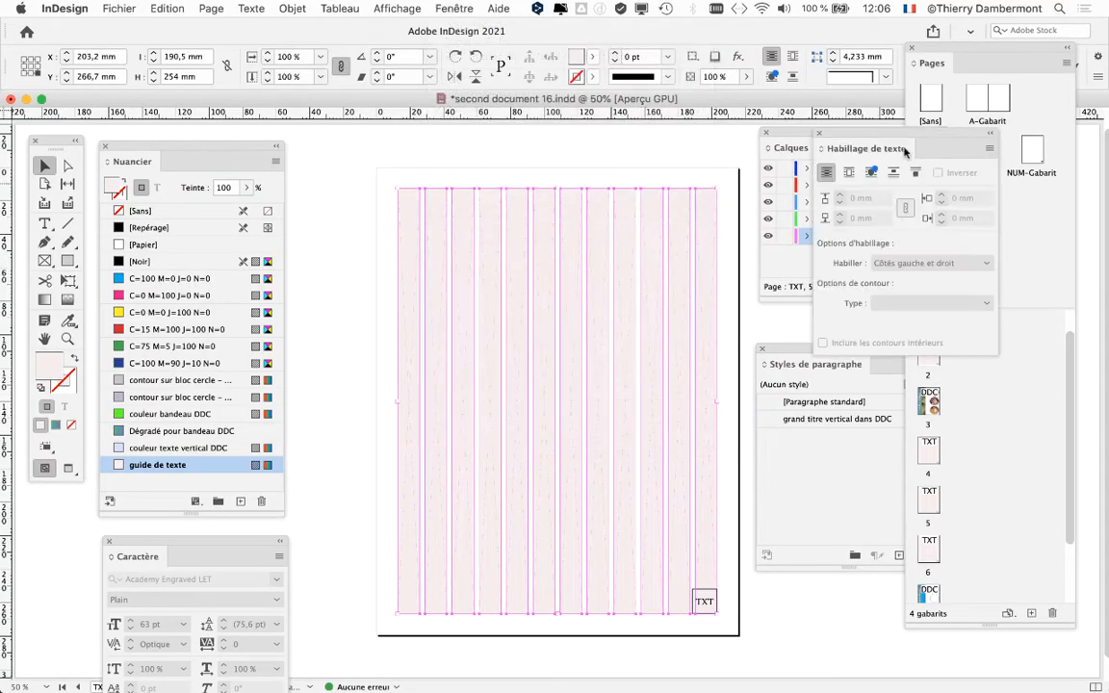
pyautogui.moveTo(831, 157); pyautogui.dragTo(580, 159)
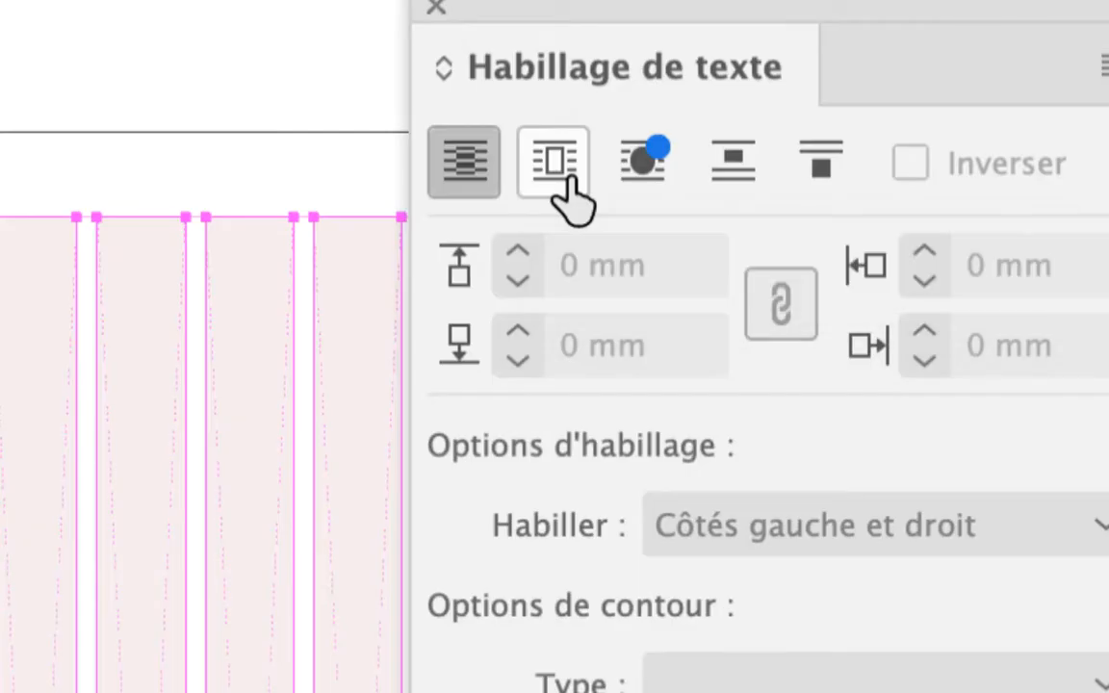
pyautogui.click(567, 176)
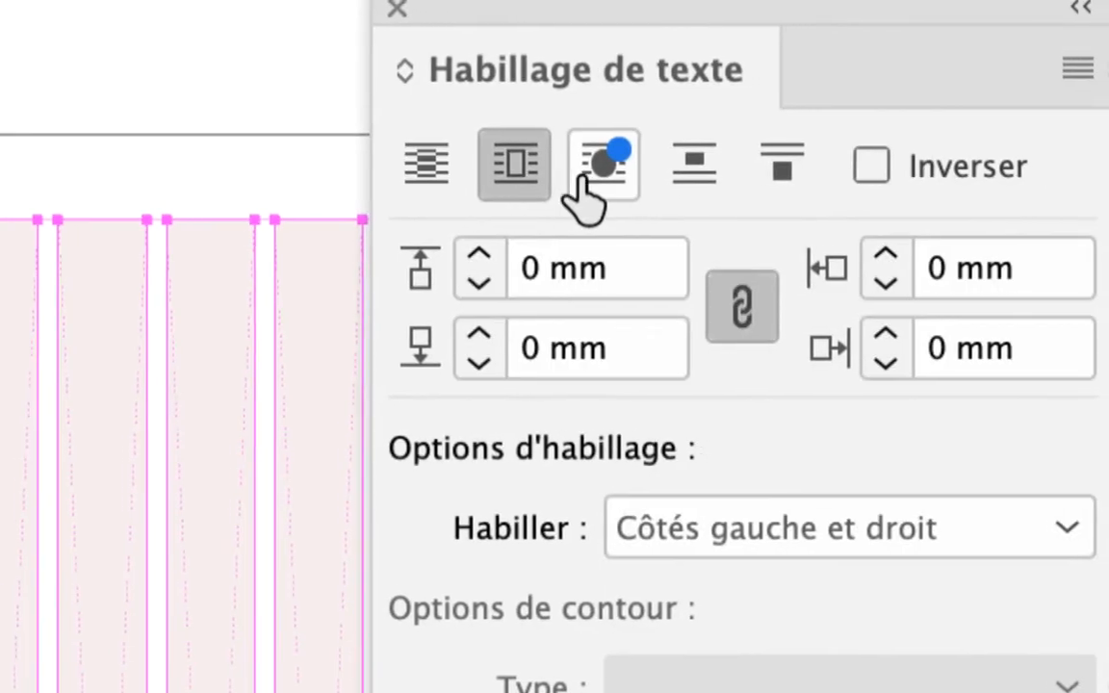
pyautogui.click(597, 166)
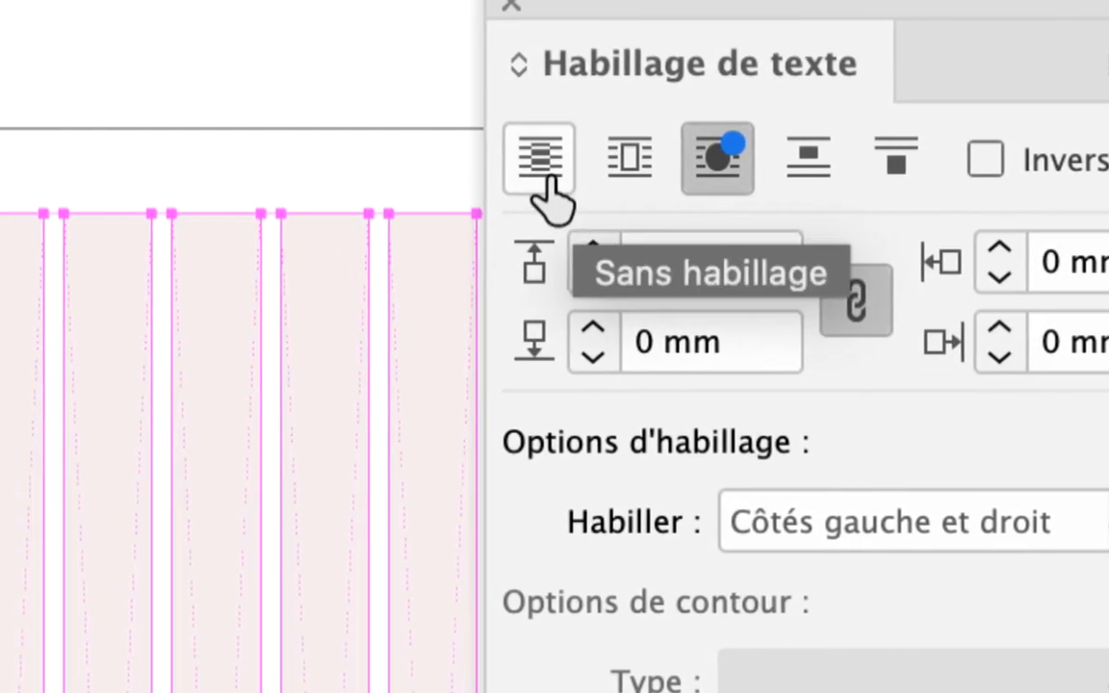
pyautogui.click(420, 166)
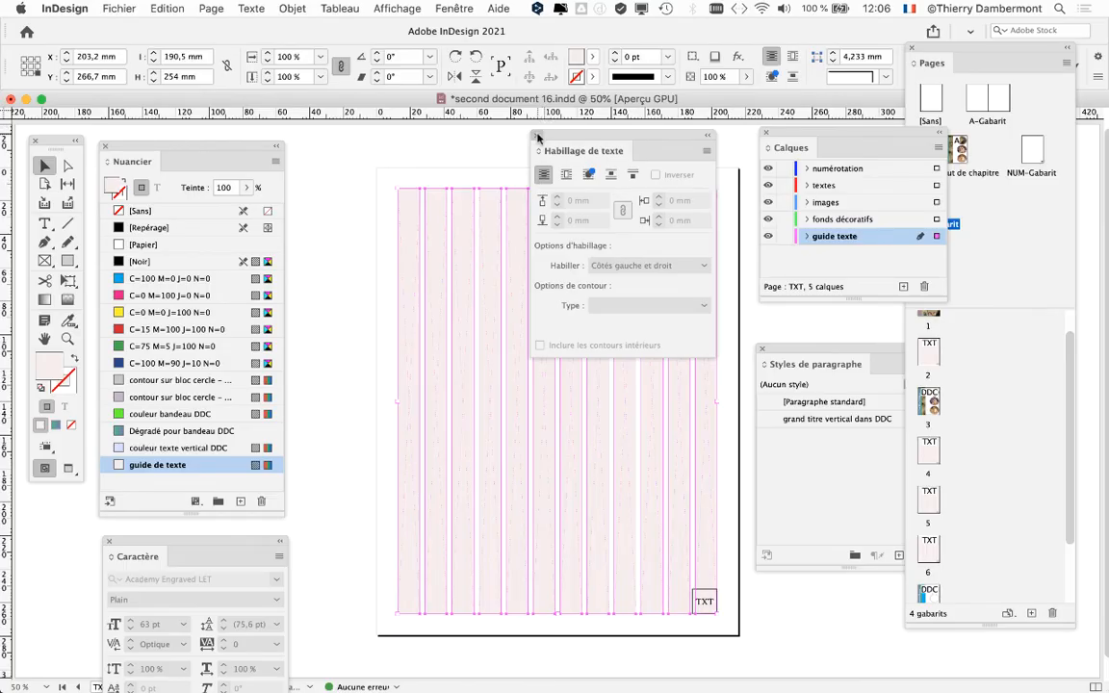
pyautogui.click(537, 136)
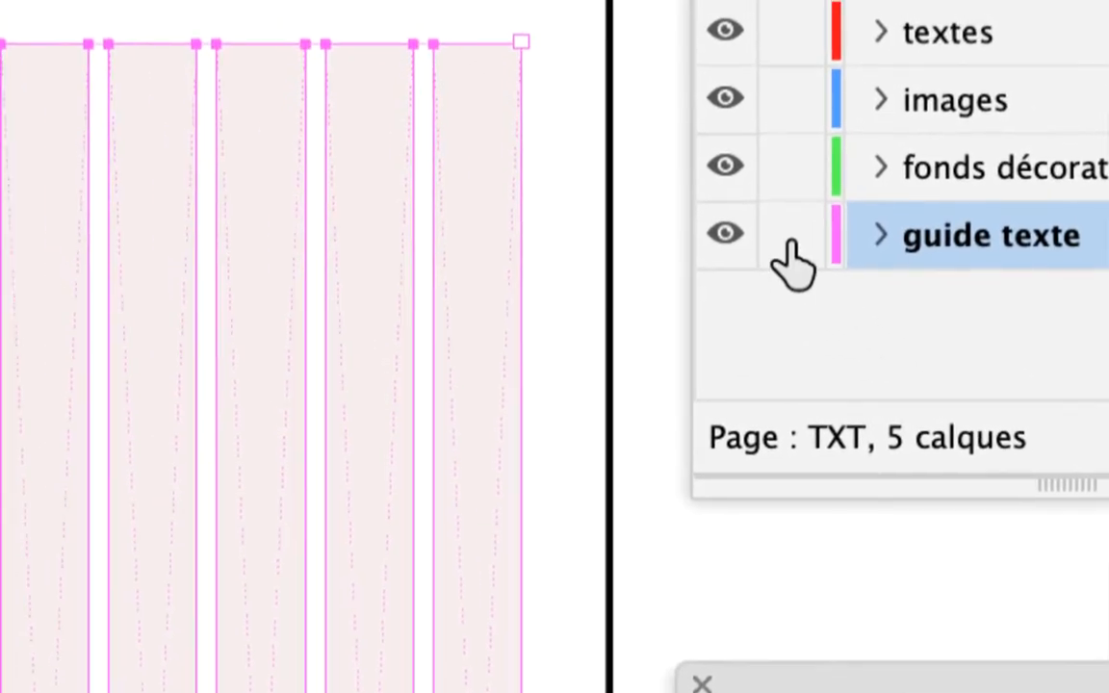
# - Lock the guide texte, fonds décoratifs, images and numérotation layers and make the textes layer active
pyautogui.click(787, 239)
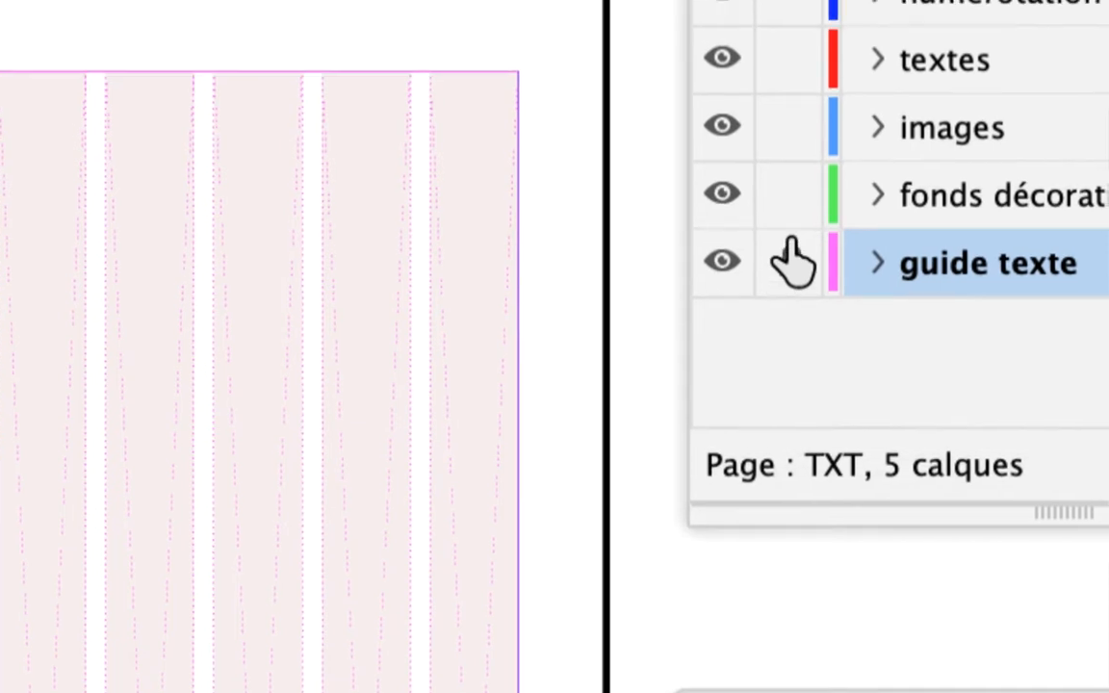
pyautogui.click(786, 176)
pyautogui.click(785, 41)
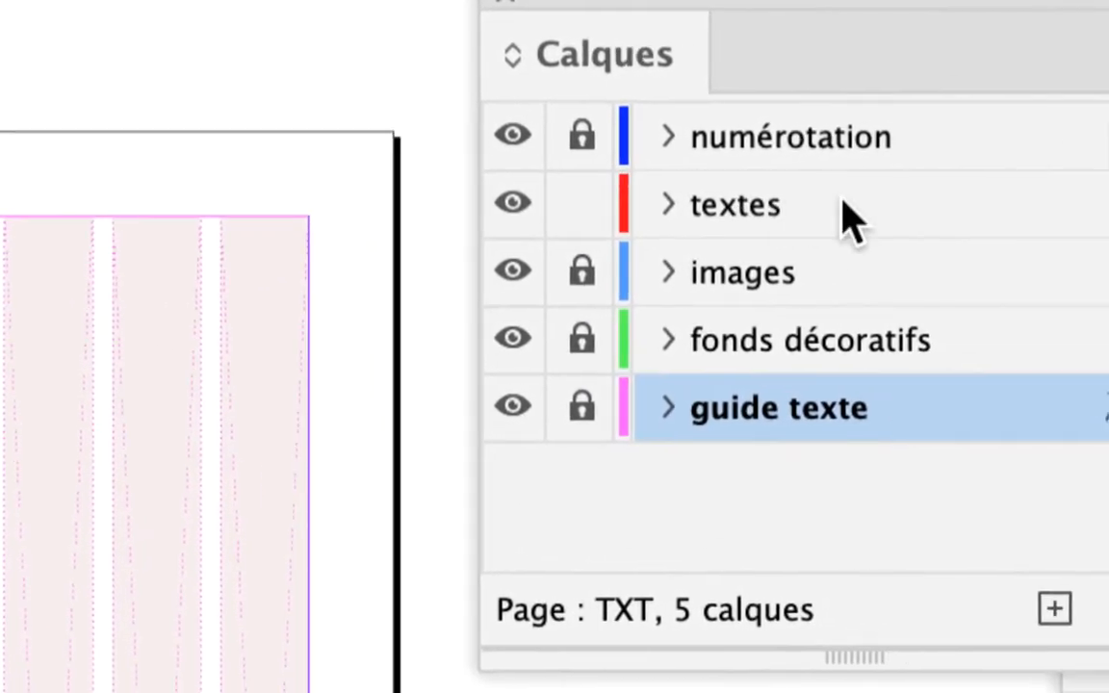
pyautogui.click(847, 213)
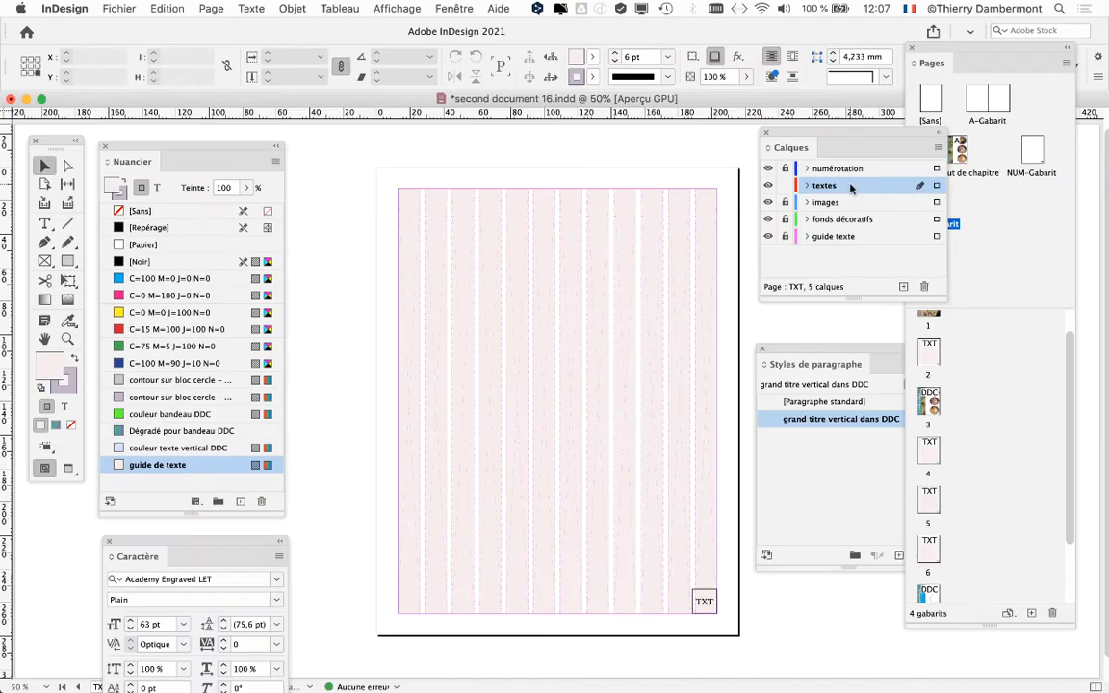
# - Replace the sample text in page 4's frame with the copied paragraph starting "Les Animaux (Animalia)"
pyautogui.doubleClick(927, 456)
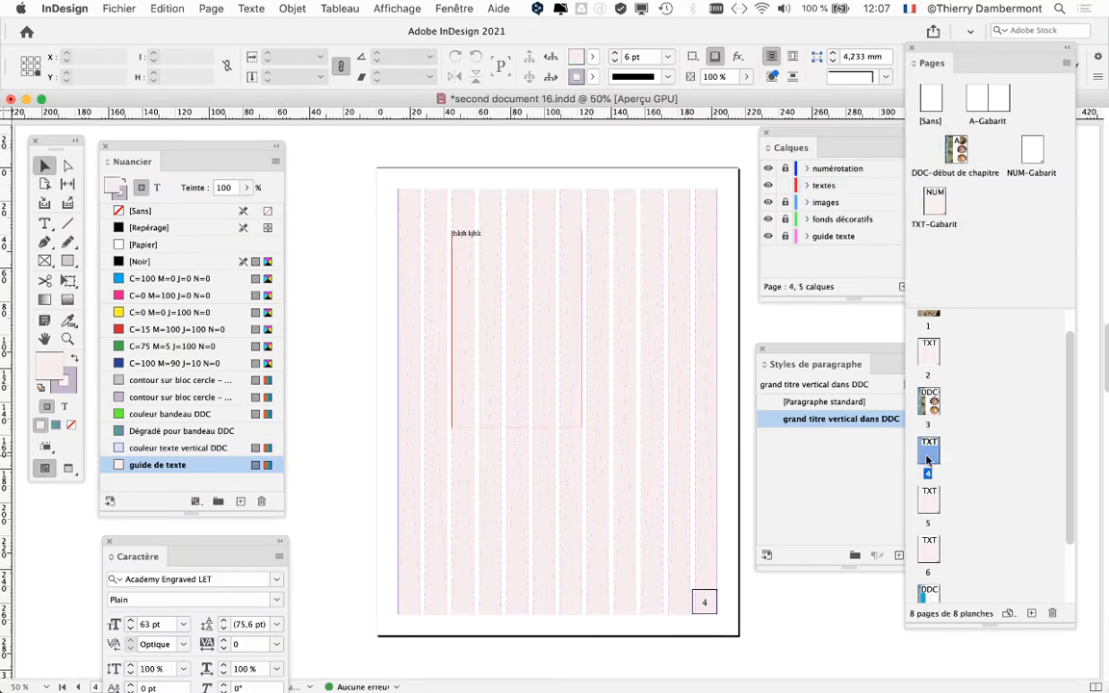
pyautogui.click(44, 222)
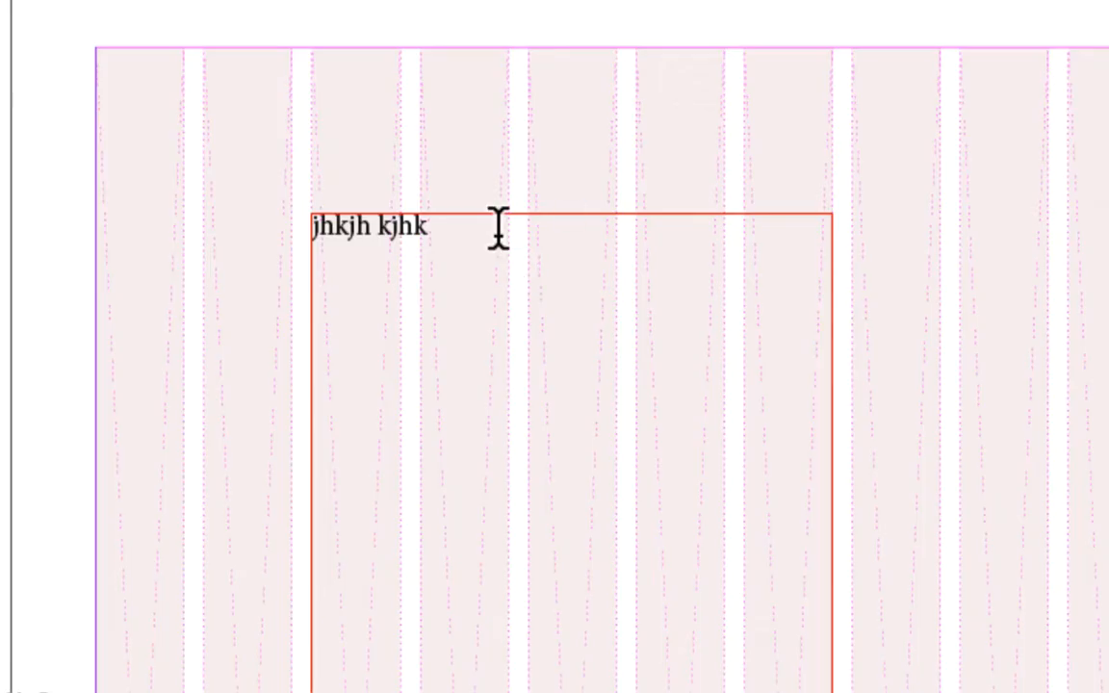
pyautogui.moveTo(494, 236); pyautogui.dragTo(415, 225)
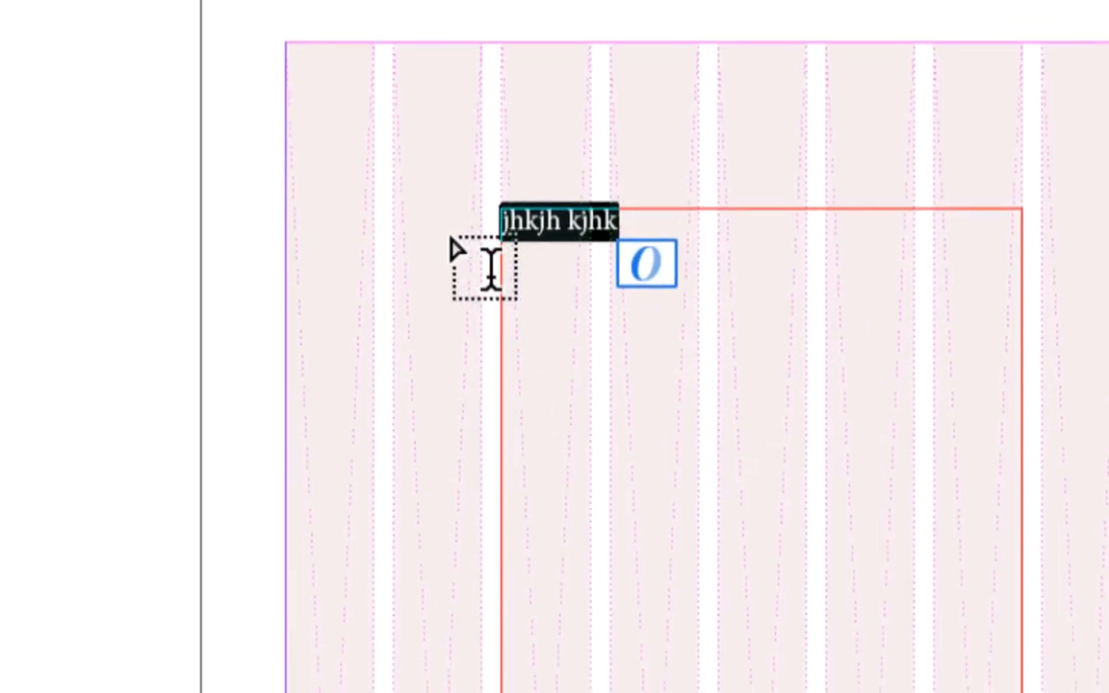
pyautogui.press('BackSpace')
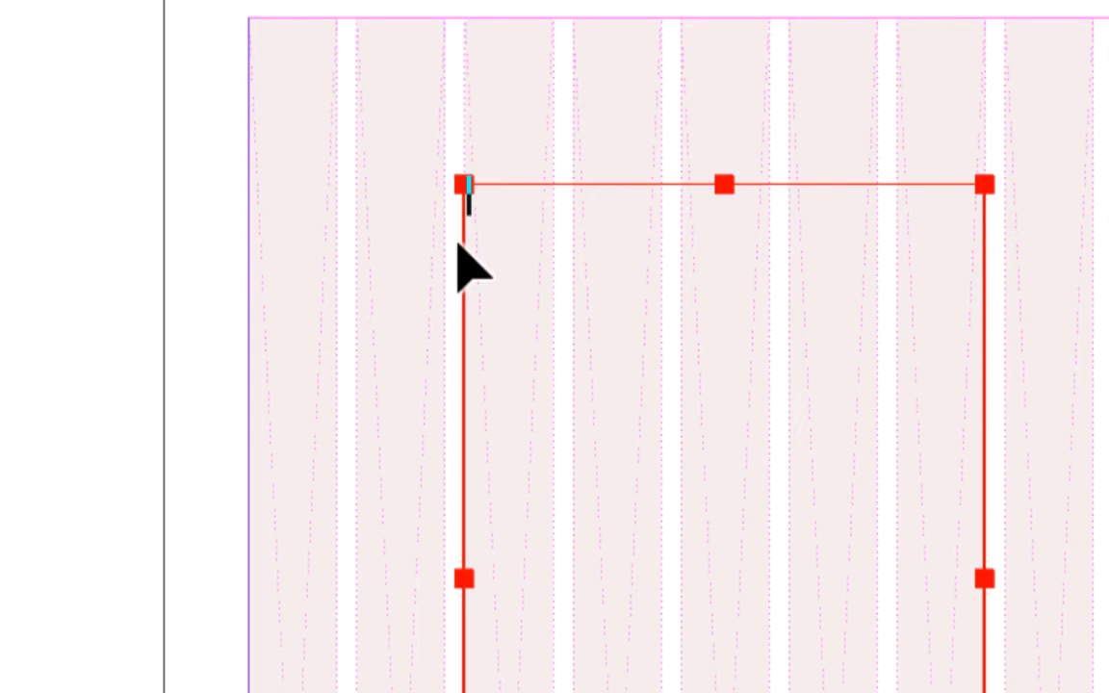
pyautogui.hotkey('ctrl', 'v')
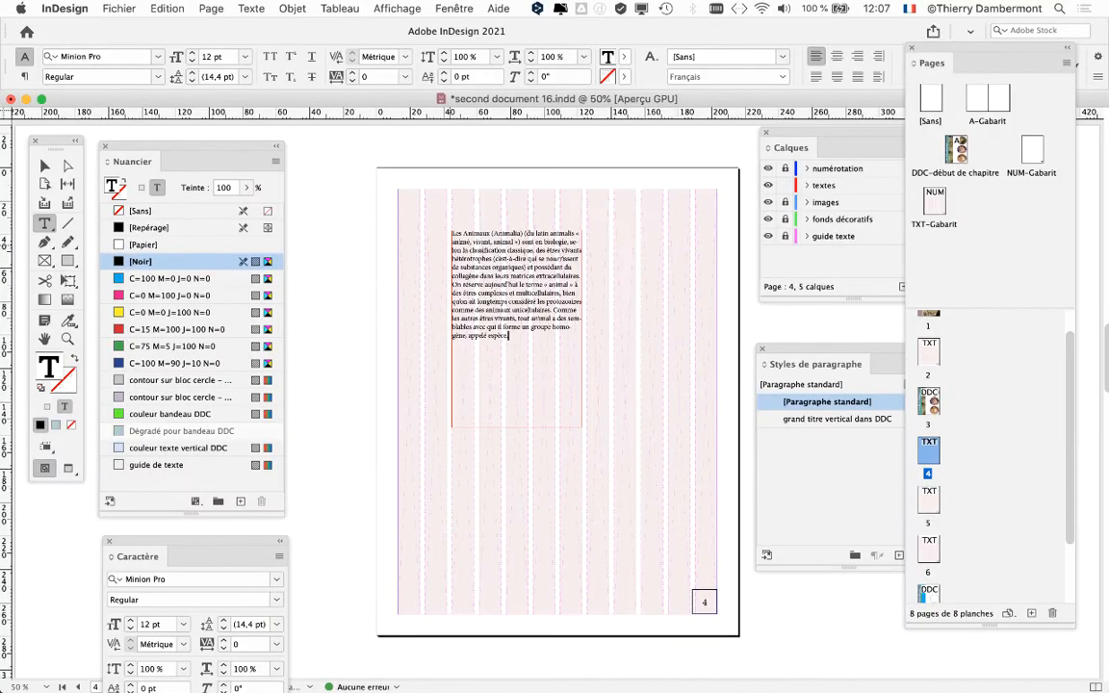
# - Save the document under the new name "second document 17.indd" in the same folder
pyautogui.press('super')
pyautogui.click(119, 8)
pyautogui.click(151, 124)
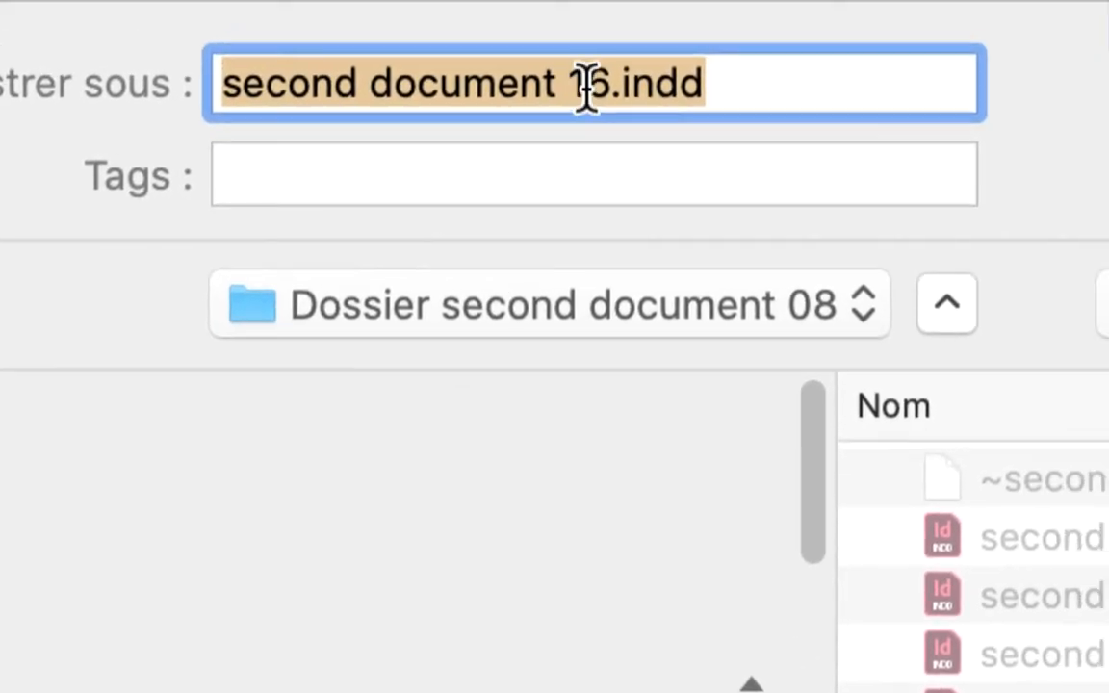
pyautogui.click(596, 85)
pyautogui.hotkey('shift', 'Left')
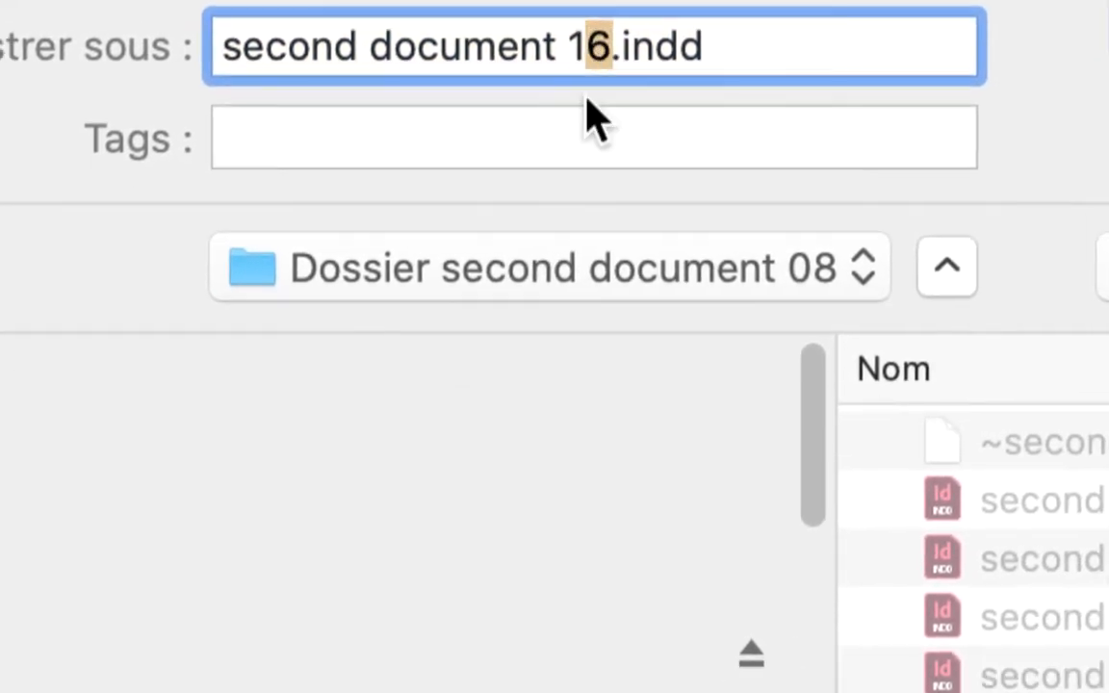
pyautogui.write('7')
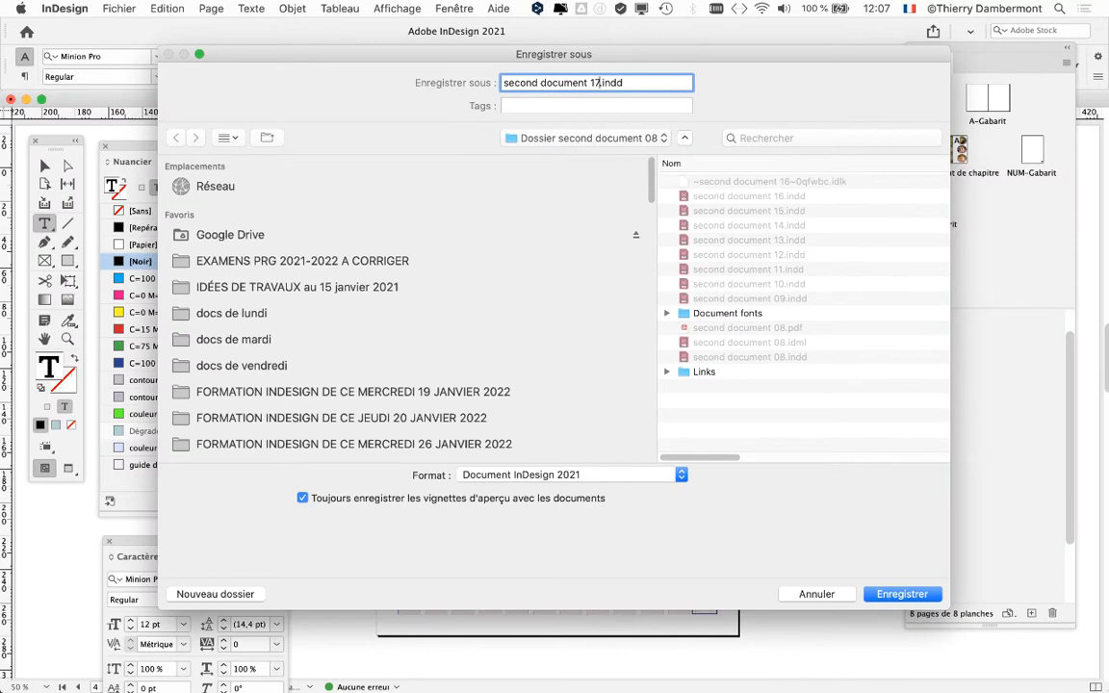
pyautogui.press('Return')
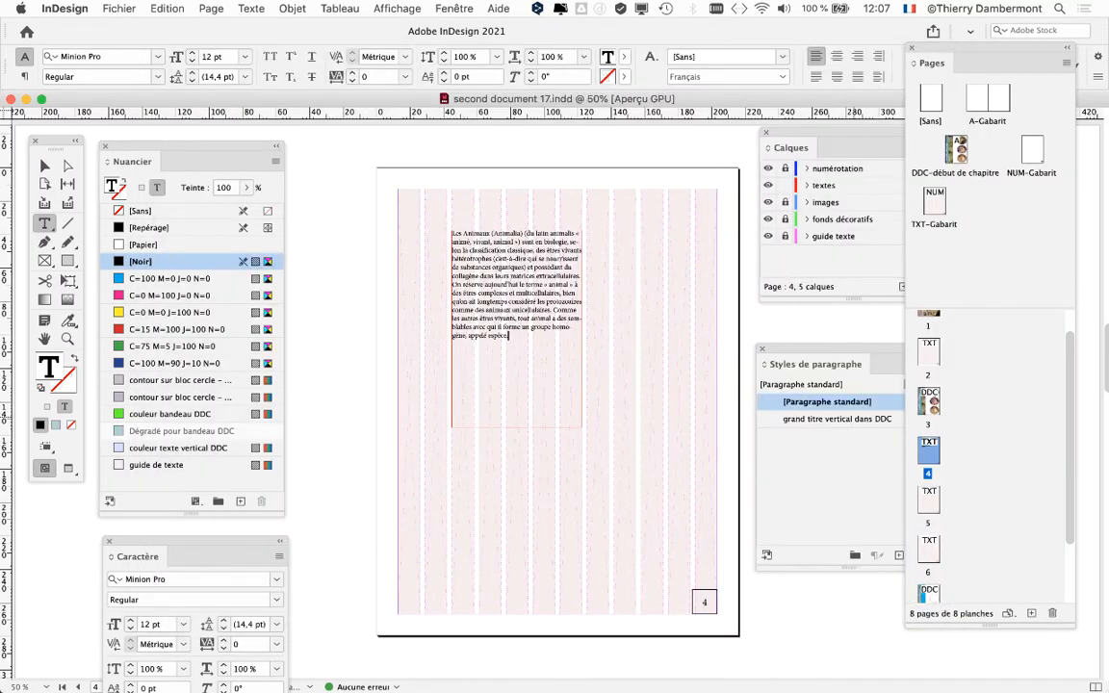
# - Hide the guide texte layer and move the layer list clear of the page
pyautogui.moveTo(824, 134); pyautogui.dragTo(724, 151)
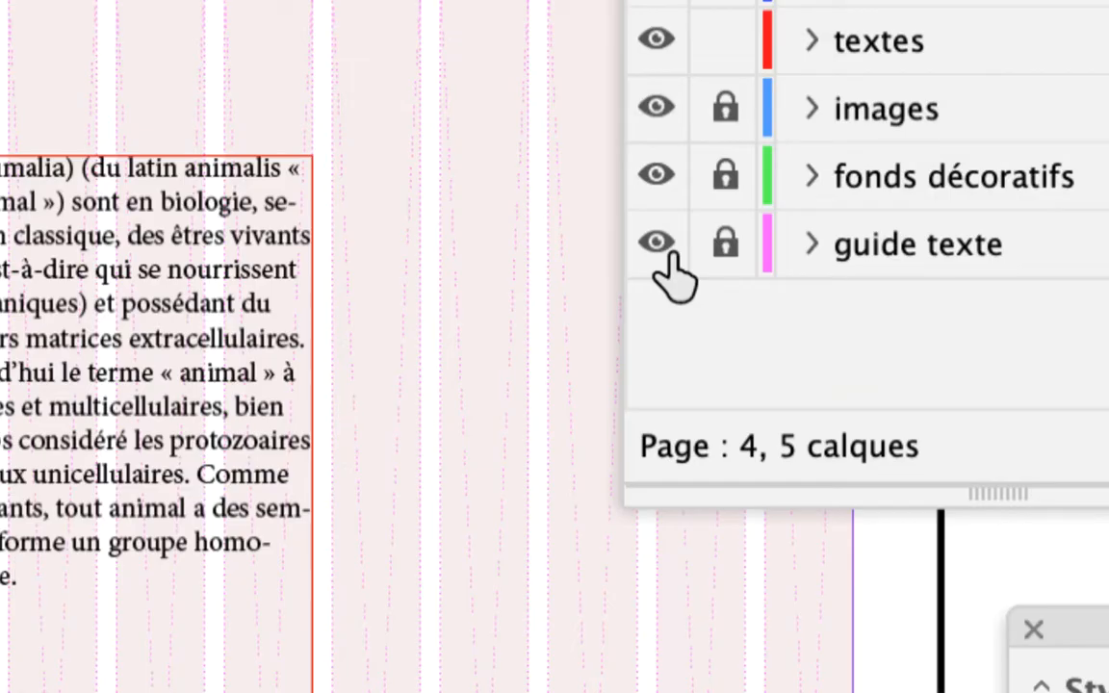
pyautogui.click(668, 252)
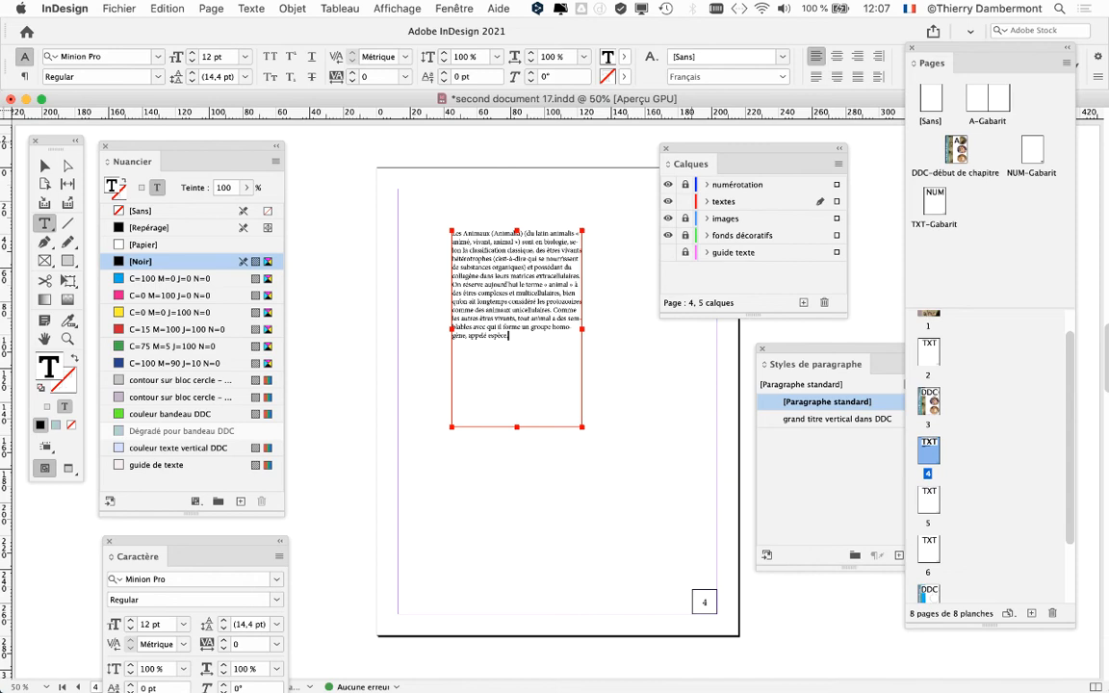
pyautogui.moveTo(722, 151); pyautogui.dragTo(842, 140)
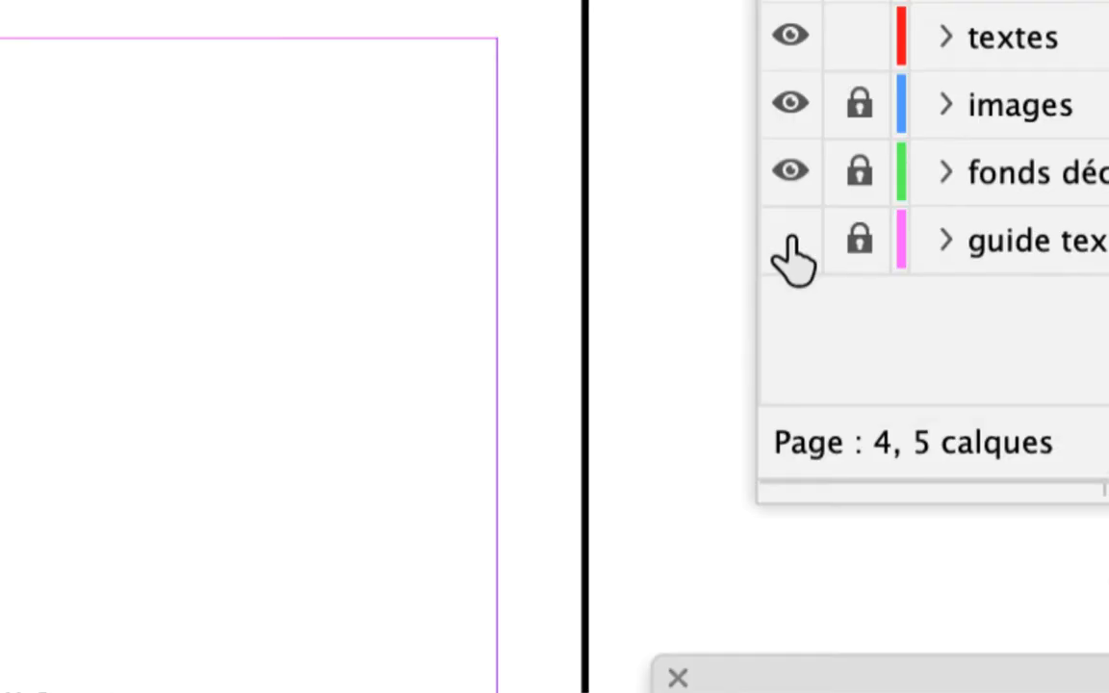
# - Show and hide the guide texte layer repeatedly to compare page 4 with and without the column guides
pyautogui.click(790, 239)
pyautogui.click(790, 238)
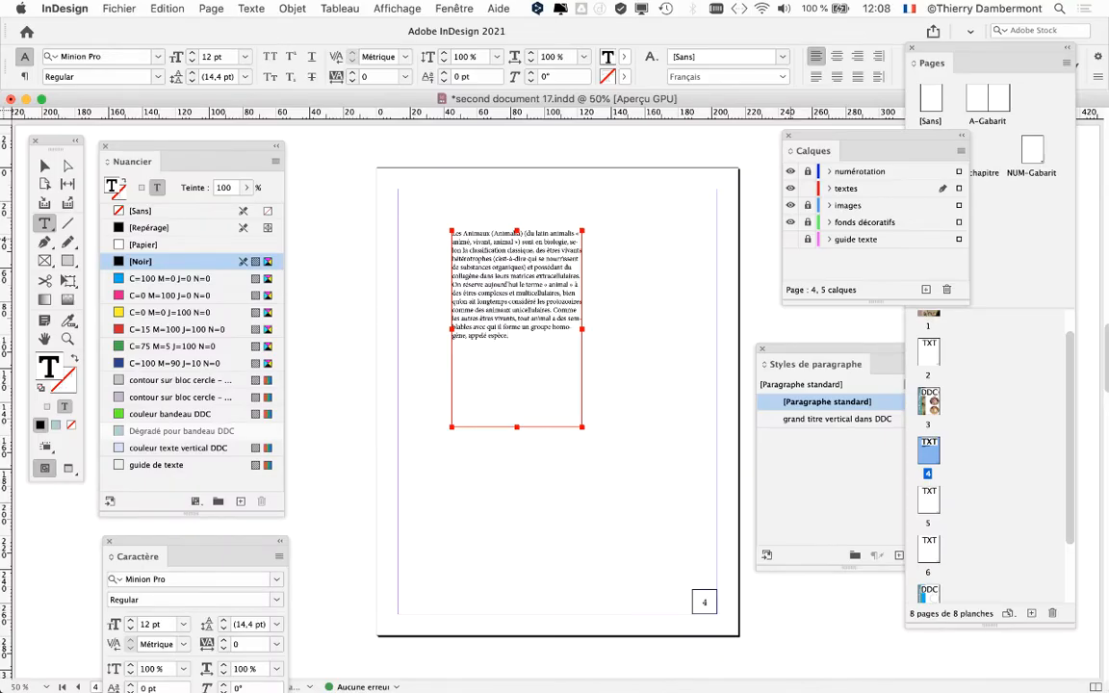
pyautogui.click(791, 239)
pyautogui.click(790, 239)
pyautogui.click(790, 239)
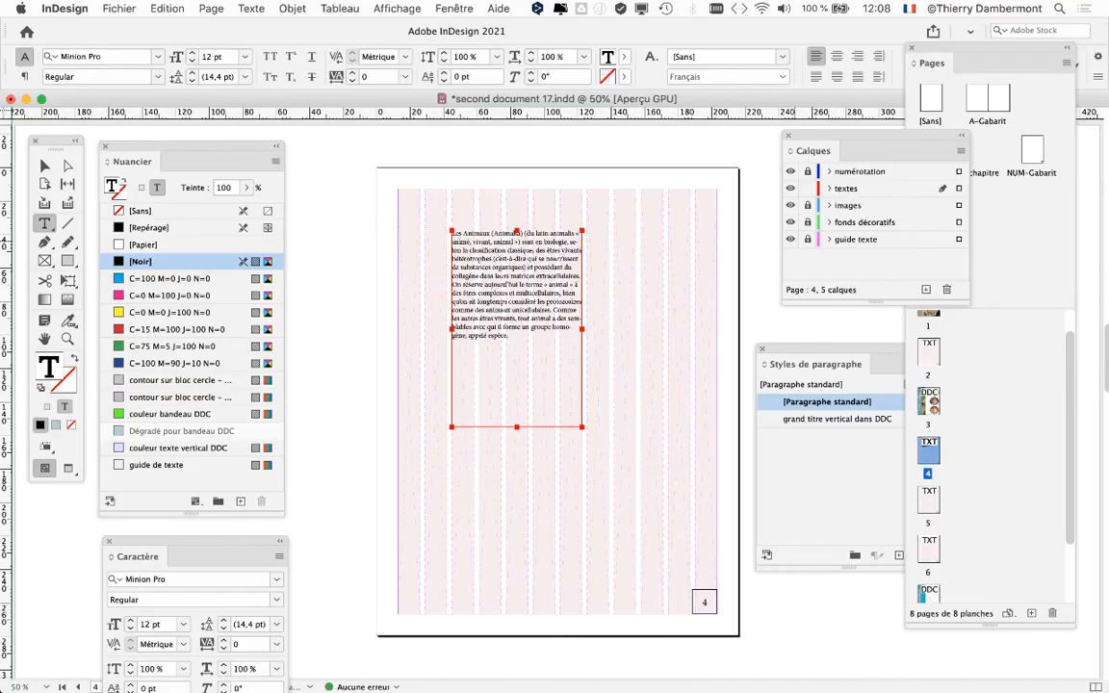
pyautogui.click(791, 239)
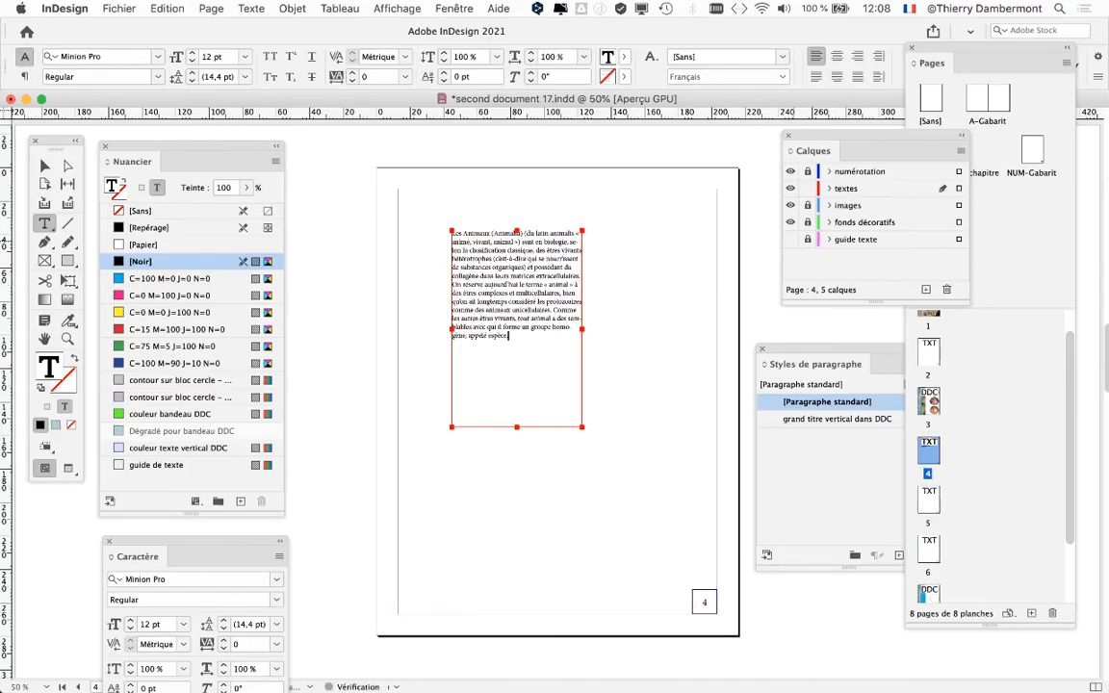
pyautogui.click(790, 239)
pyautogui.click(791, 239)
# - Make the numérotation layer active, briefly show guide texte and hide it again, and reposition the layer list
pyautogui.moveTo(813, 150); pyautogui.dragTo(693, 147)
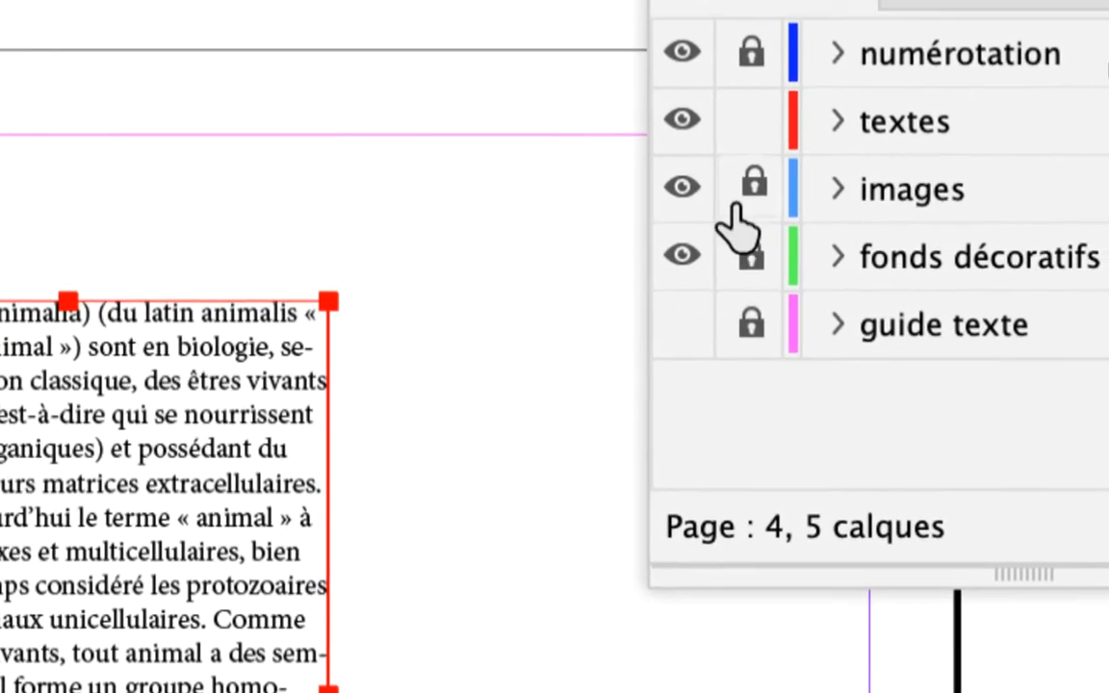
pyautogui.click(895, 70)
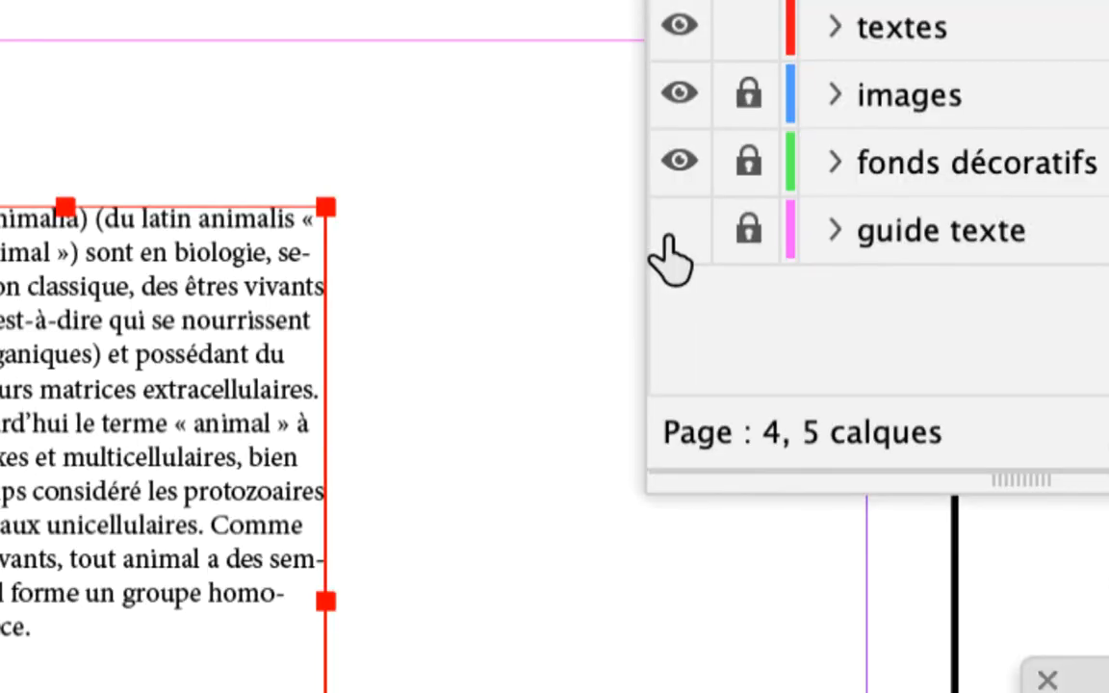
pyautogui.click(671, 252)
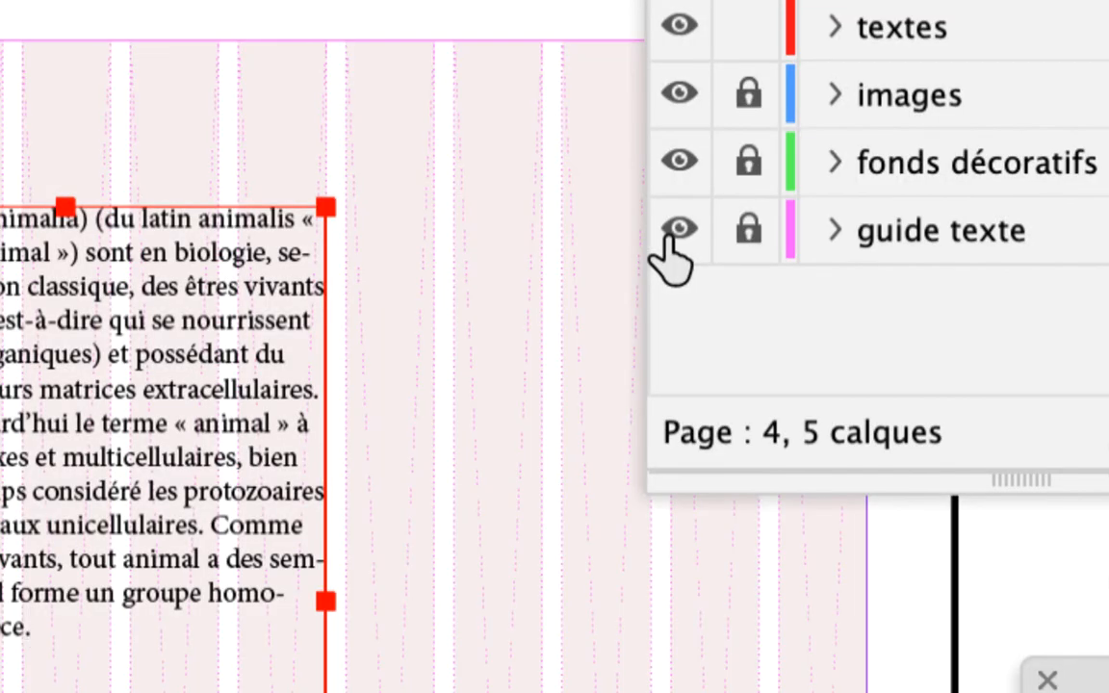
pyautogui.click(671, 252)
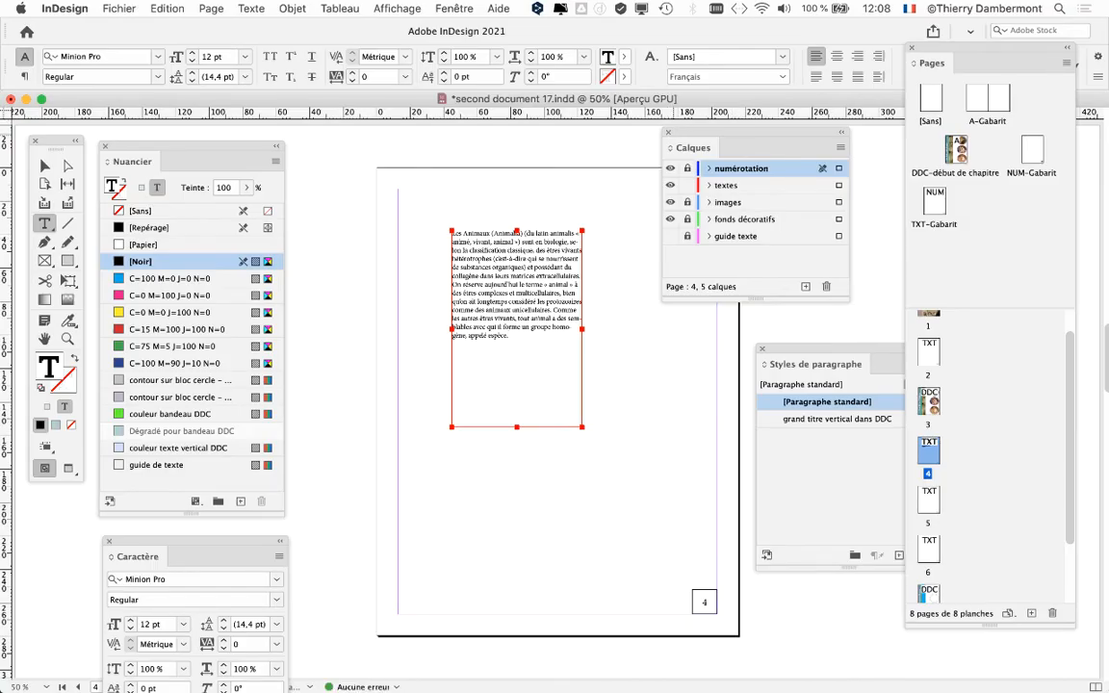
pyautogui.moveTo(684, 133); pyautogui.dragTo(787, 137)
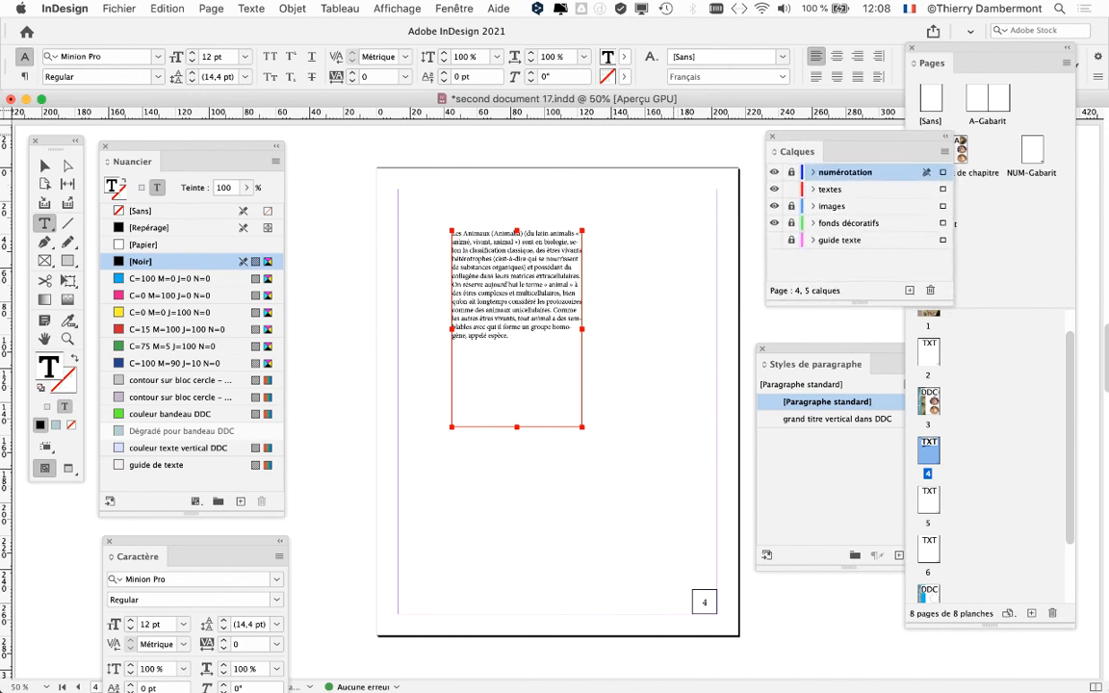